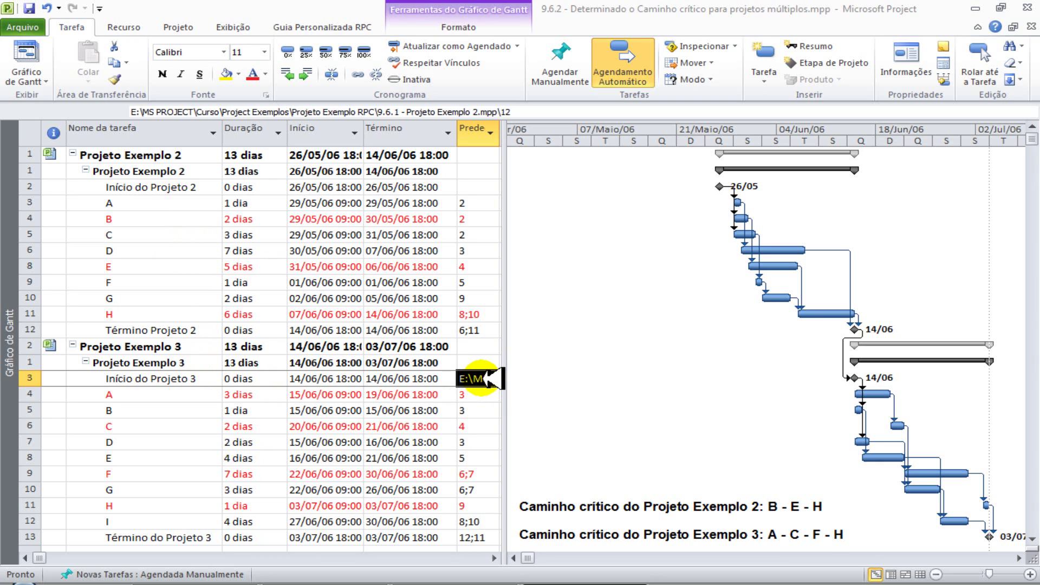
- Close the consolidated project, saving the changes to it and to all of its inserted project files
key("alt+F4")
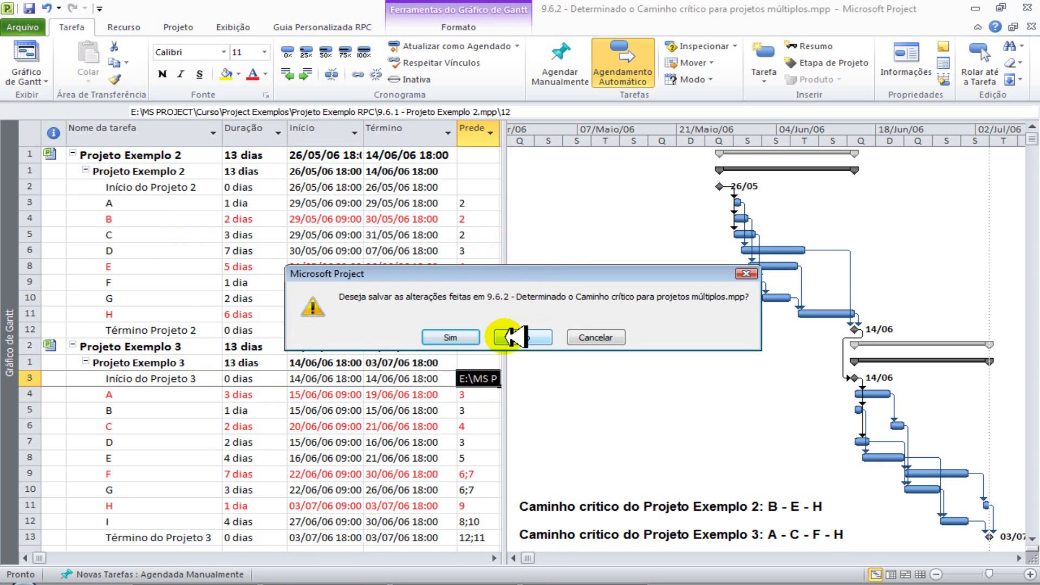
left_click(471, 337)
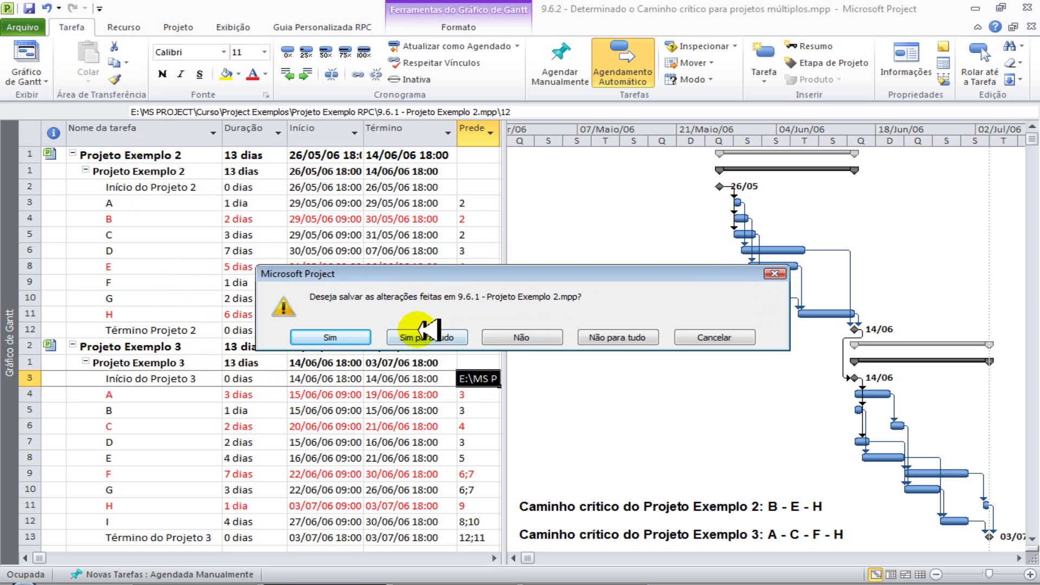
left_click(434, 339)
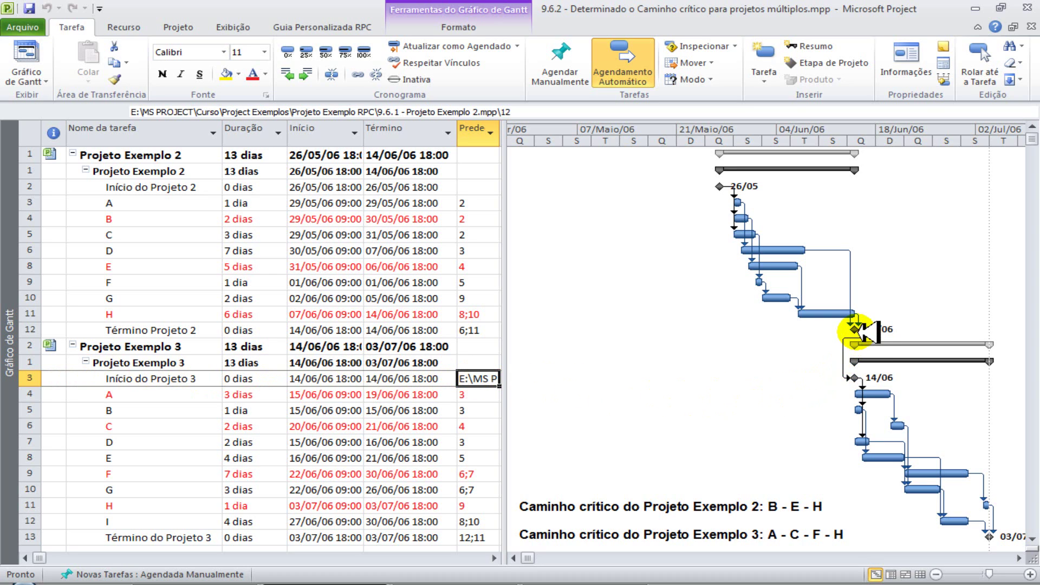
- Make sure this project's schedule calculation options treat inserted projects as summary tasks (Projetos inseridos são calculados como tarefas de resumo)
mouse_move(862, 329)
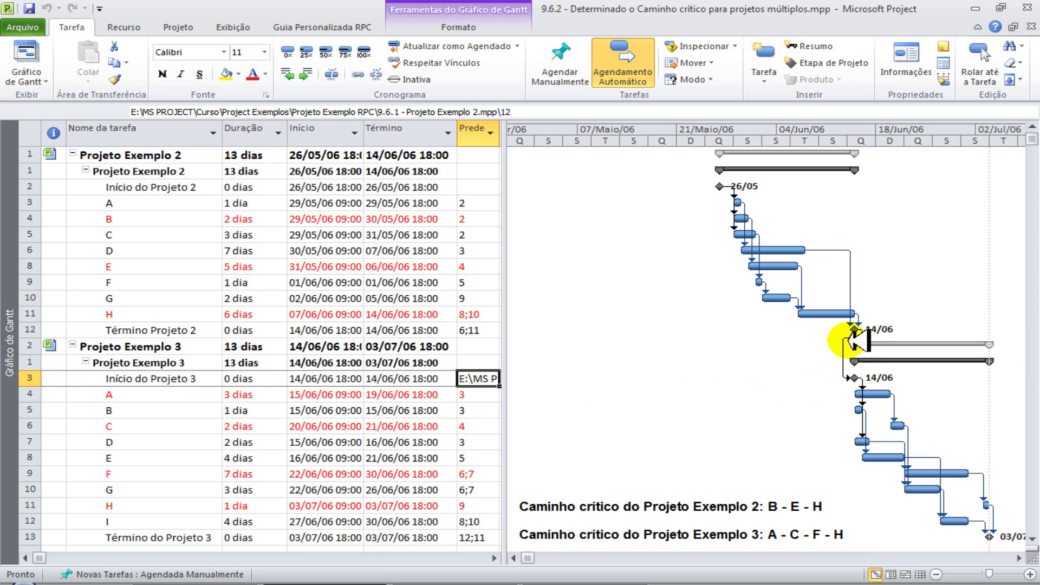
mouse_move(859, 378)
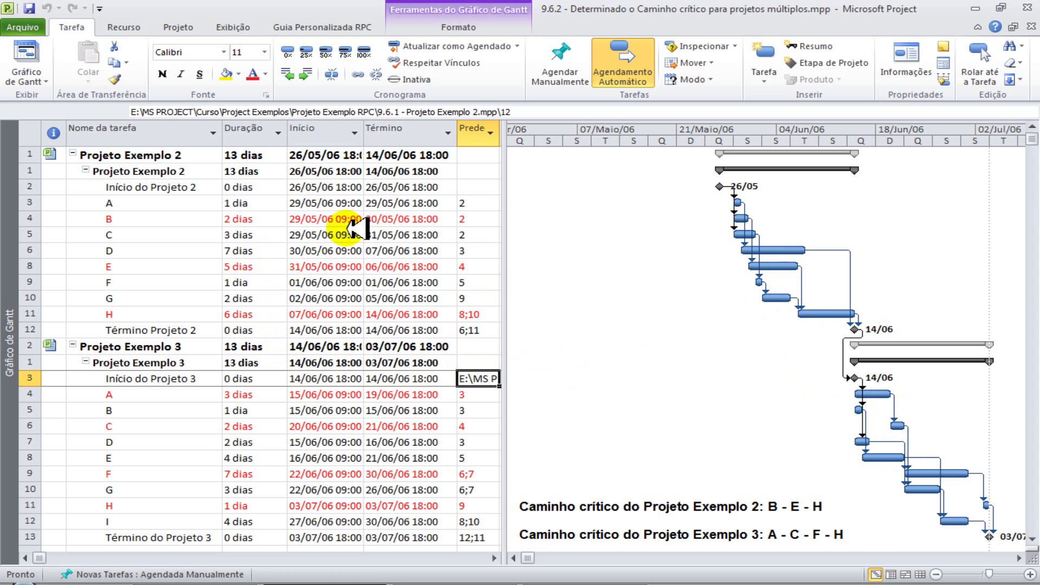
left_click(24, 26)
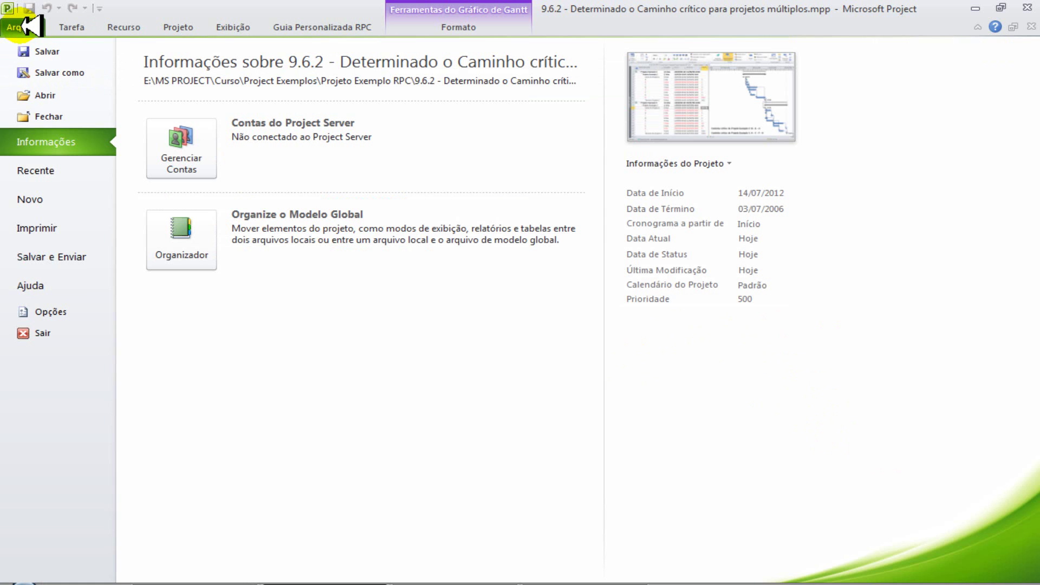
left_click(54, 312)
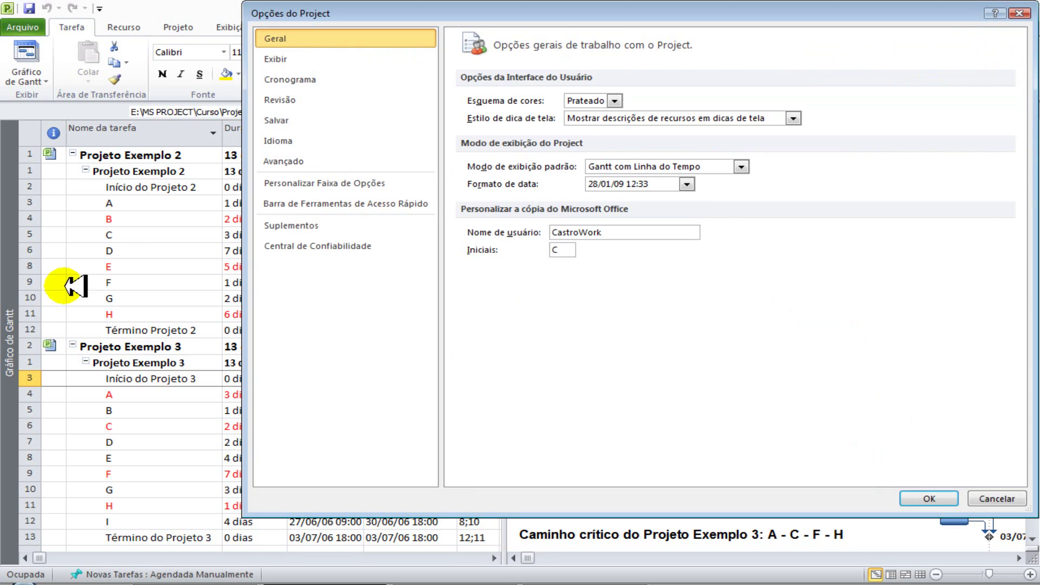
left_click(273, 79)
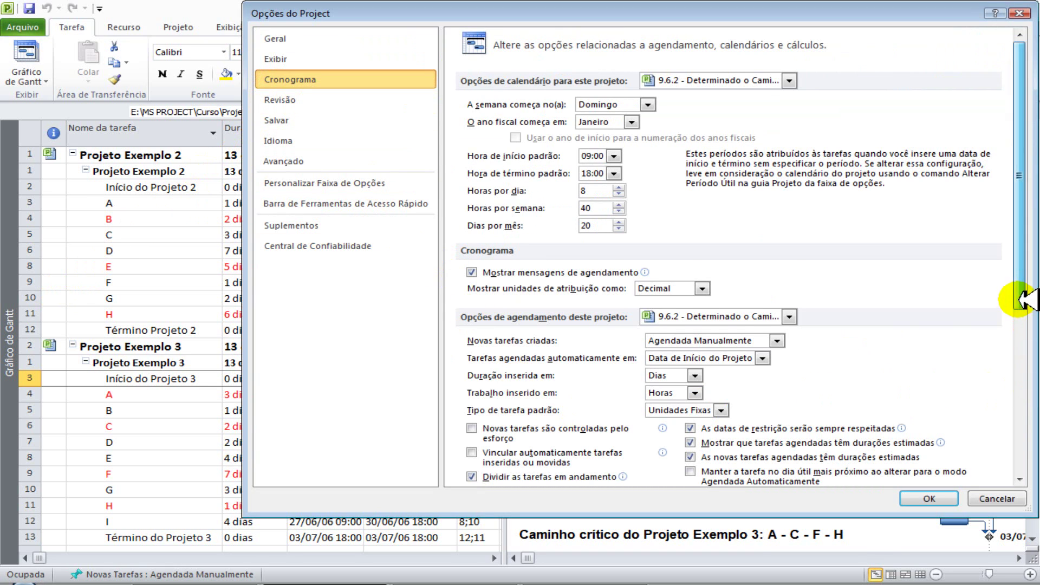
left_click_drag(1022, 295, 1018, 466)
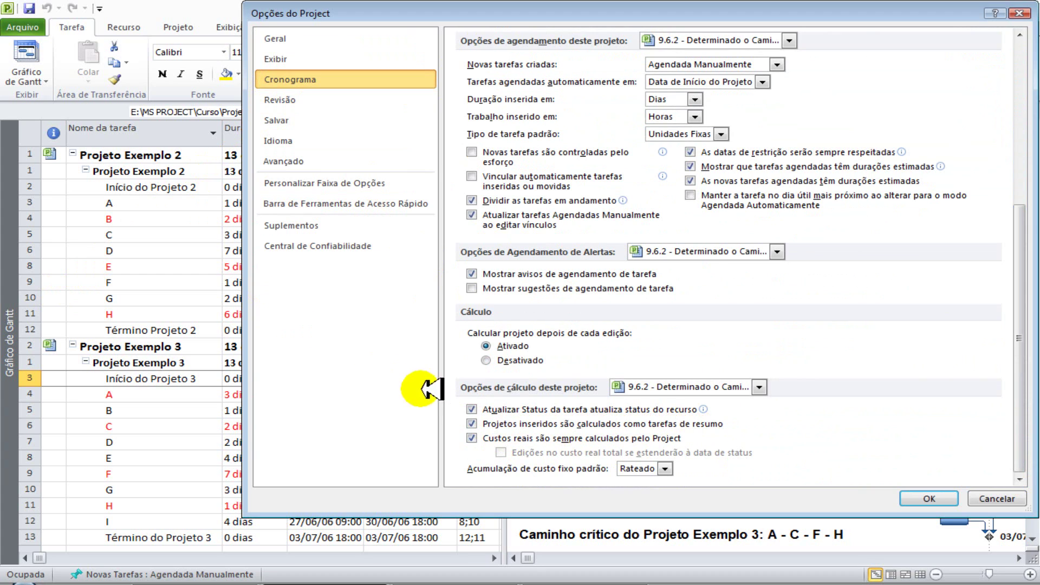
left_click(471, 424)
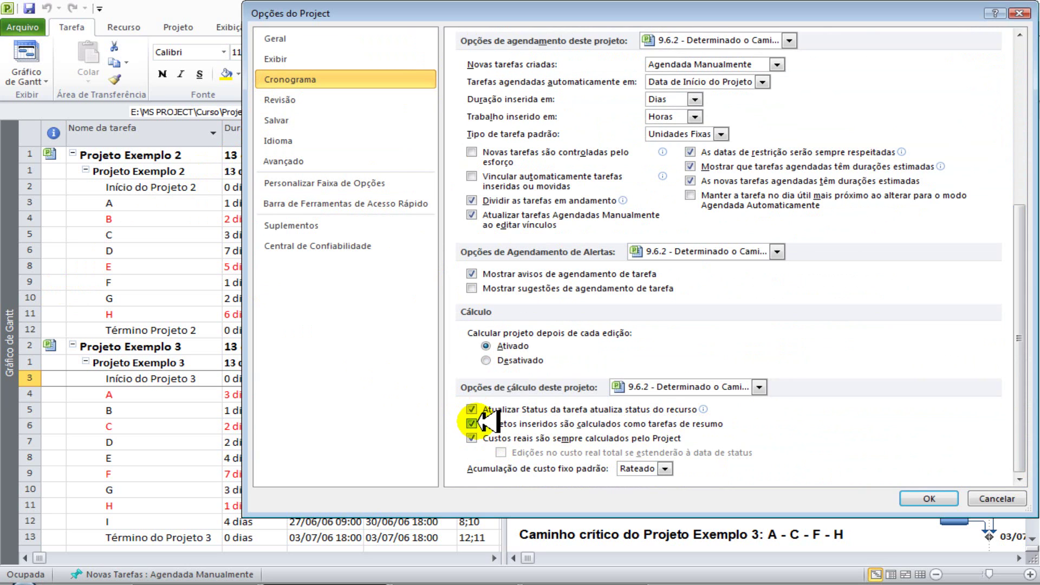
left_click(931, 498)
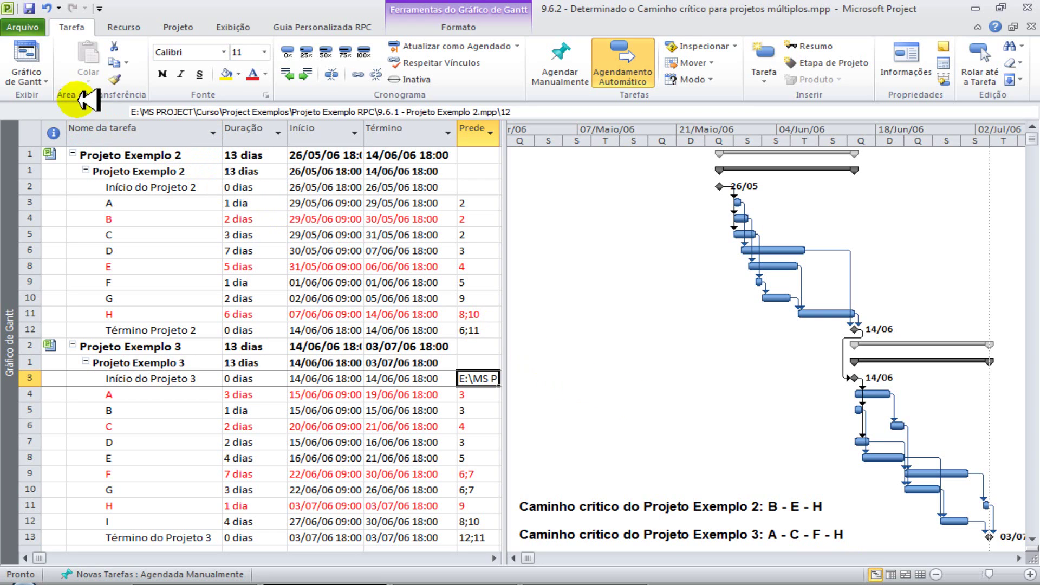
- Switch to the Diagrama de rede view and examine the summary boxes of Projeto Exemplo 2 and Projeto Exemplo 3
left_click(48, 80)
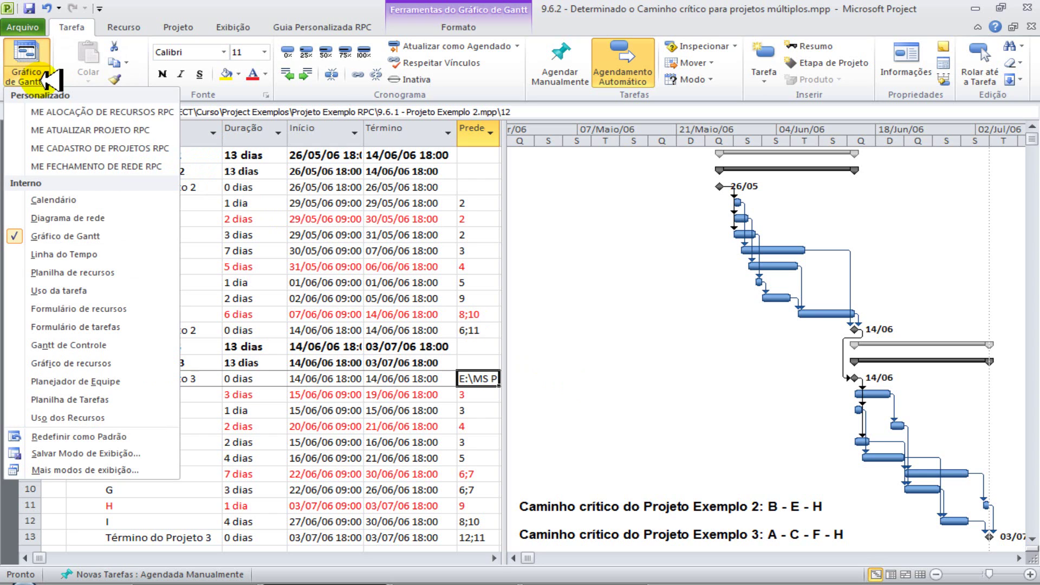
left_click(71, 218)
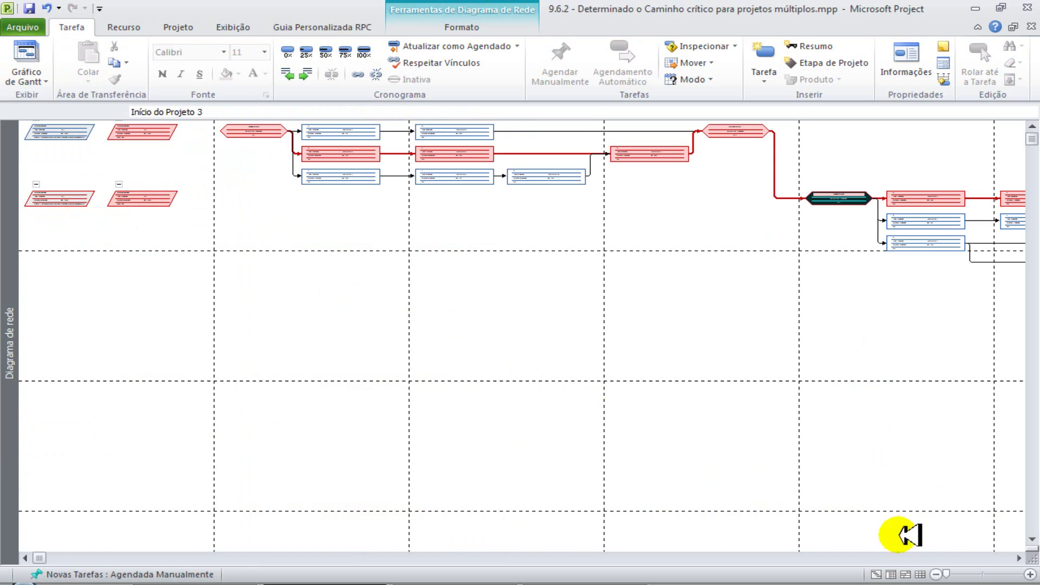
left_click(1031, 574)
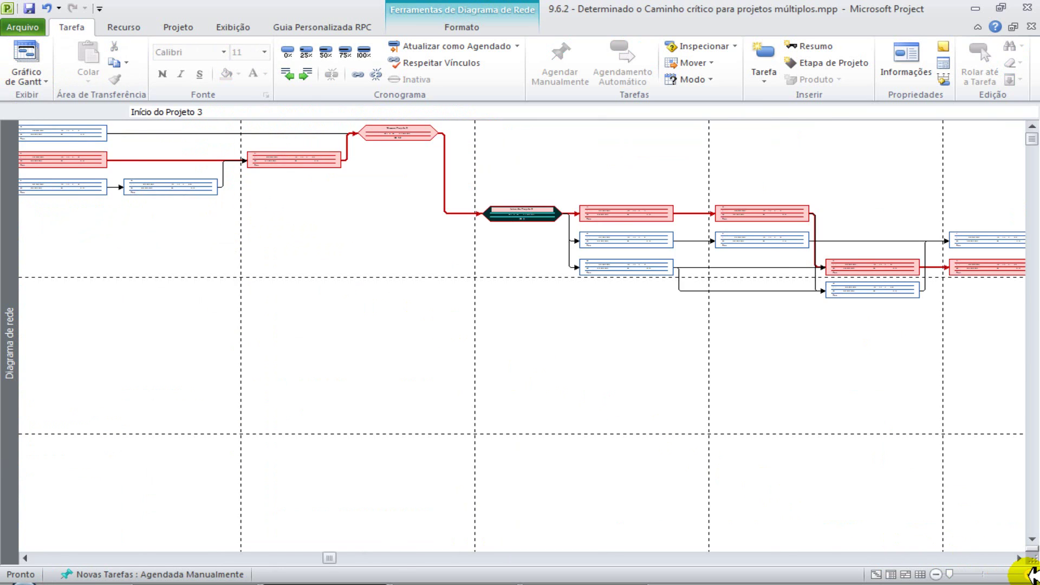
left_click(1031, 574)
left_click(1032, 573)
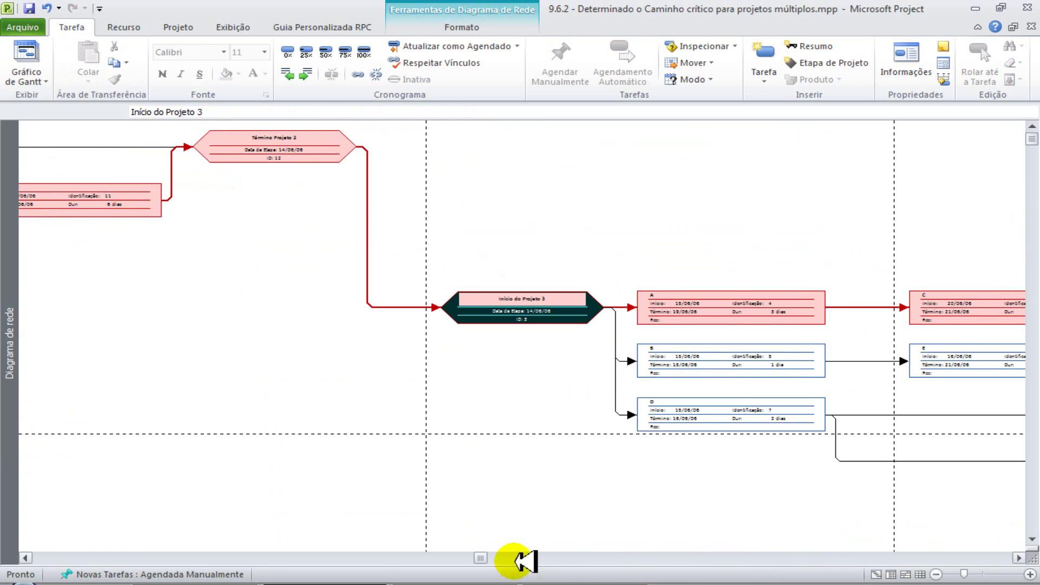
left_click_drag(484, 558, 30, 550)
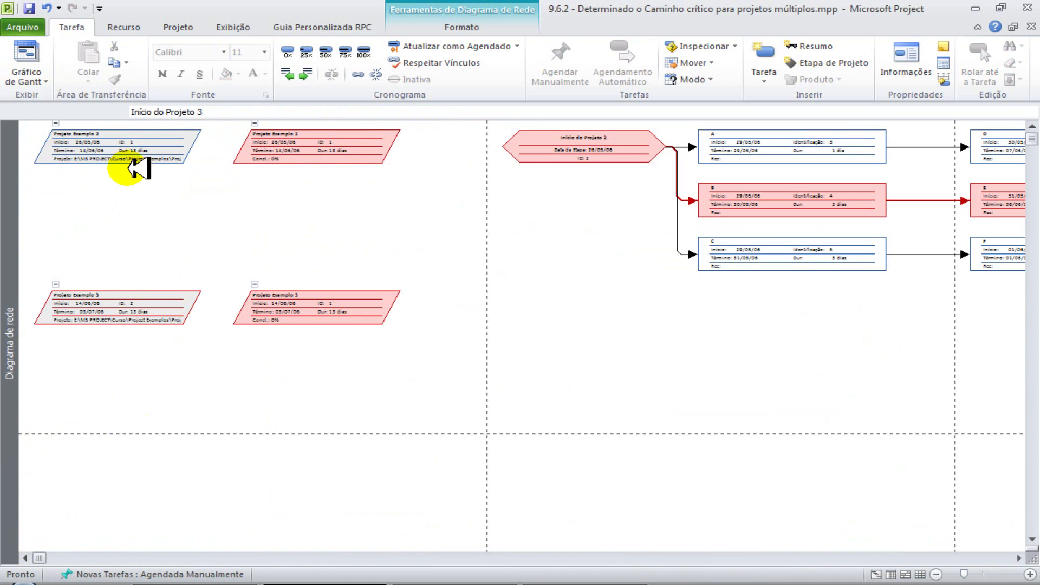
mouse_move(124, 155)
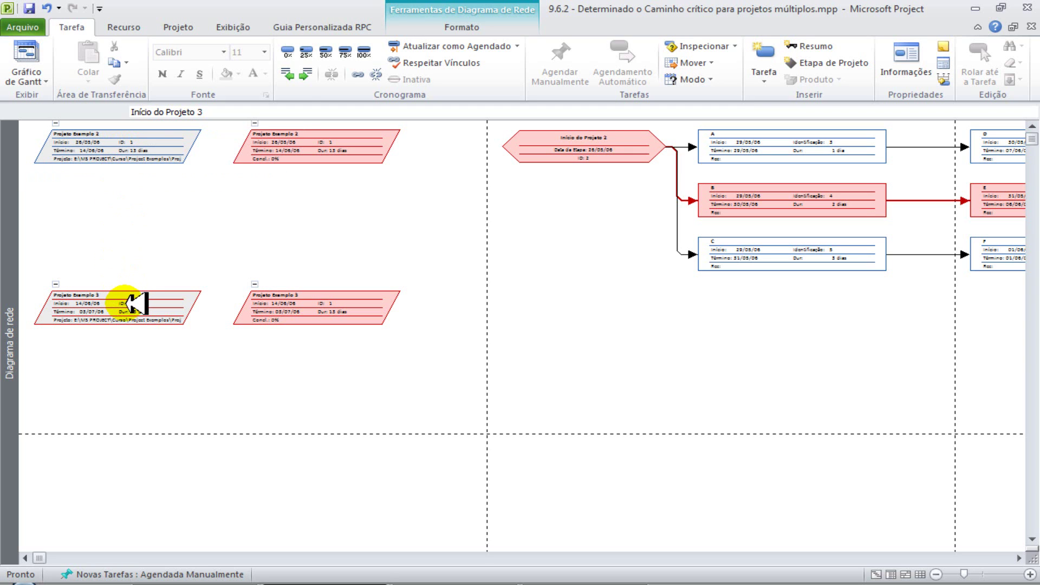
mouse_move(134, 304)
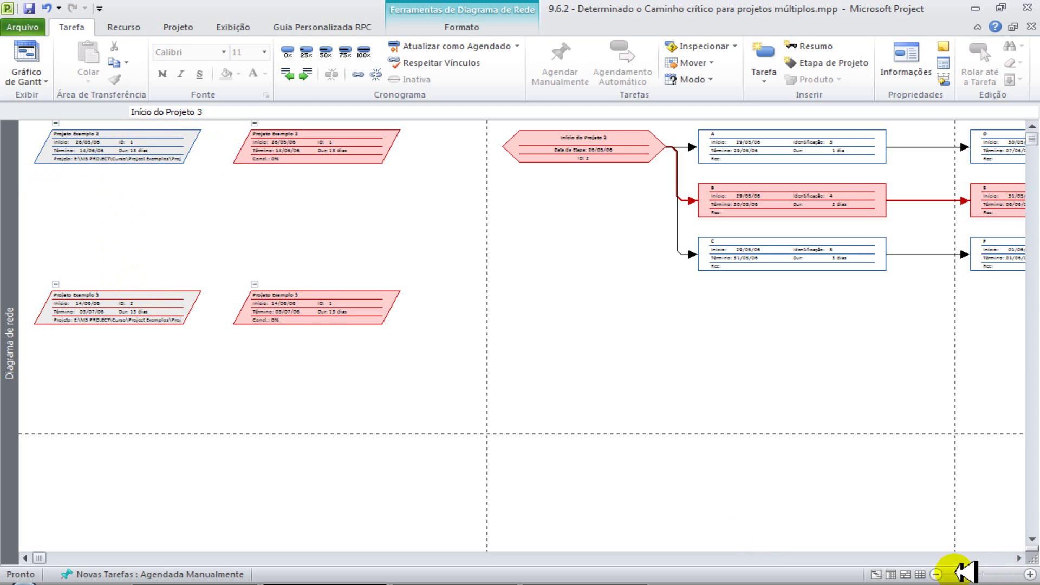
- Trace the critical path through Projeto Exemplo 2 in the network diagram, from its start milestone to the start of Projeto 3
left_click(937, 574)
left_click(937, 574)
left_click(937, 575)
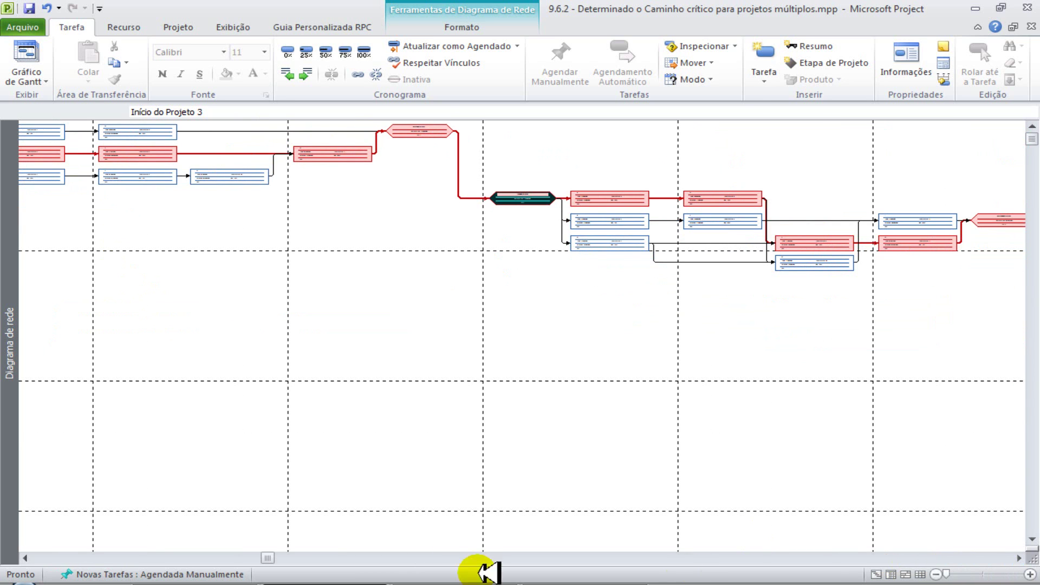
left_click(60, 558)
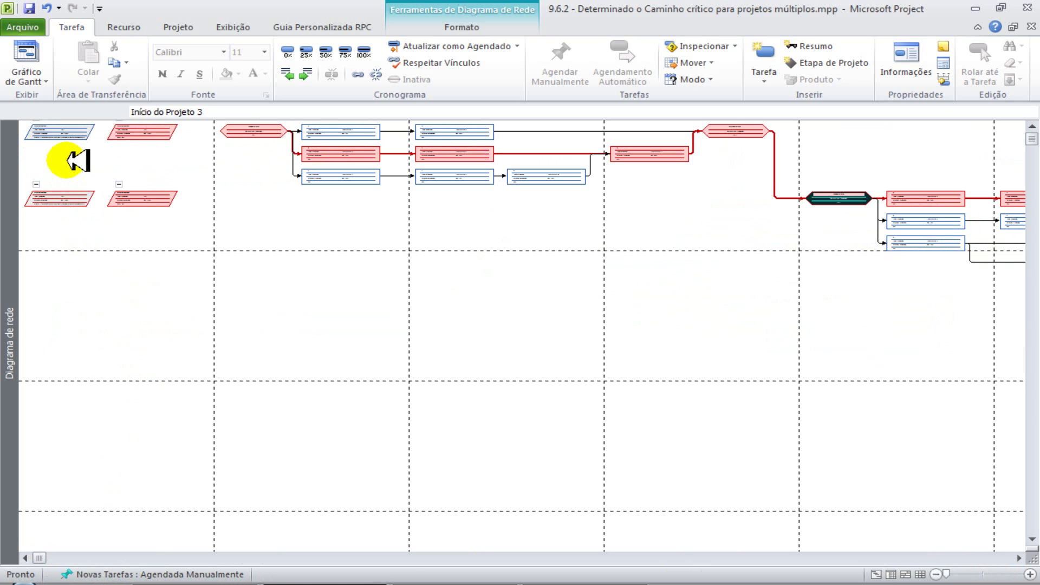
mouse_move(81, 139)
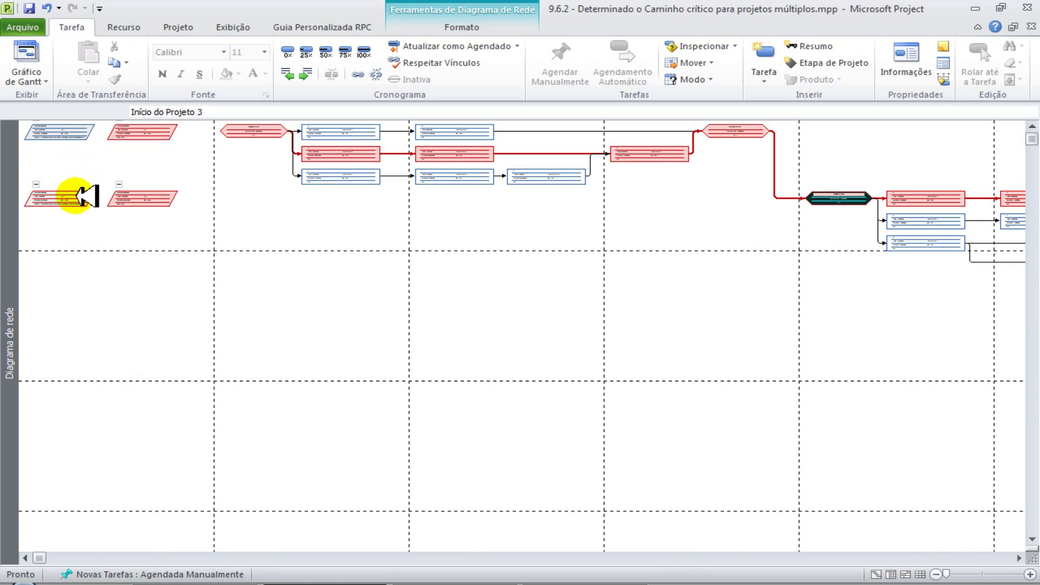
mouse_move(87, 196)
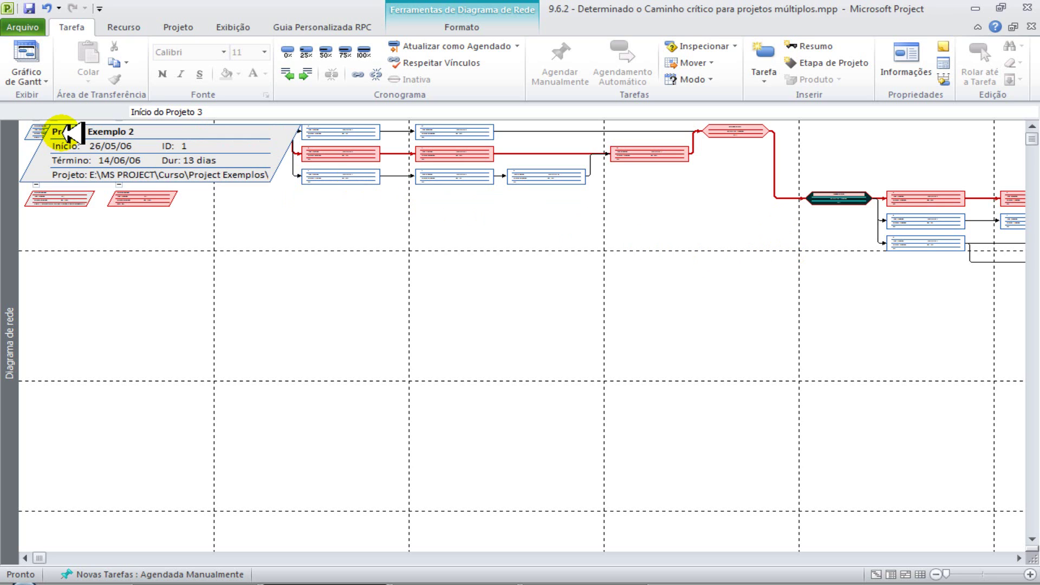
mouse_move(181, 133)
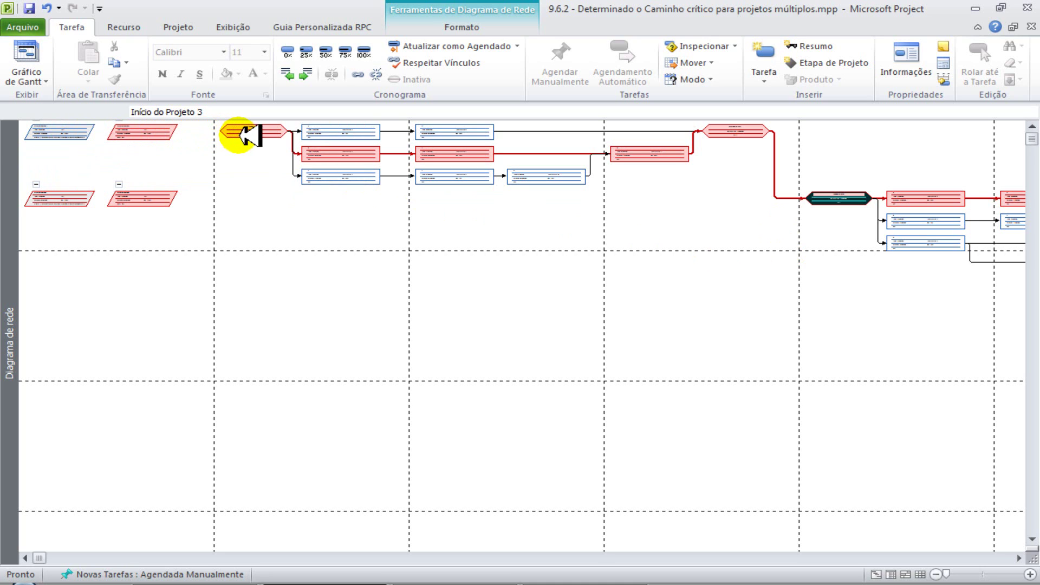
mouse_move(249, 135)
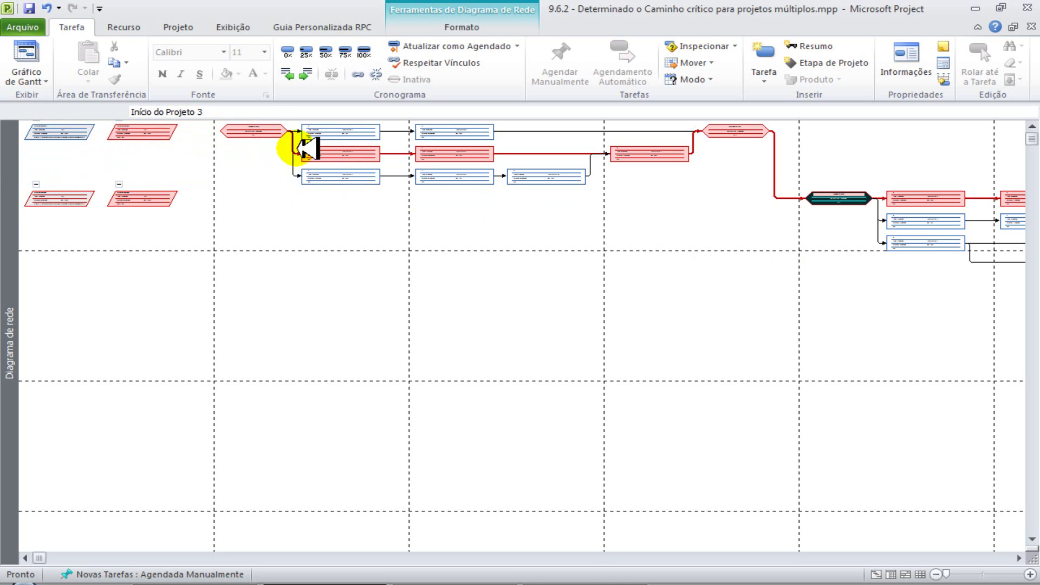
mouse_move(335, 155)
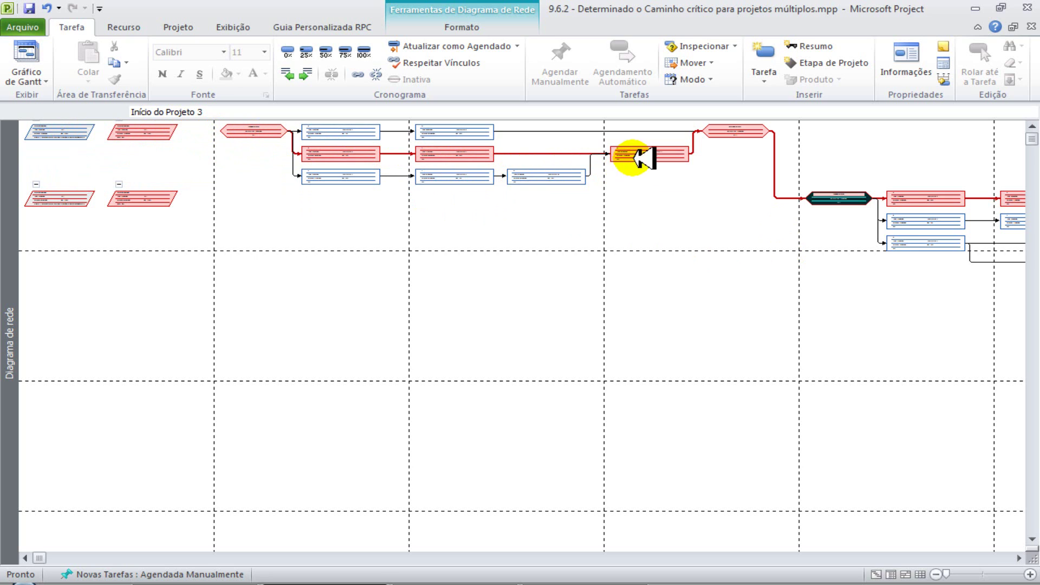
mouse_move(645, 159)
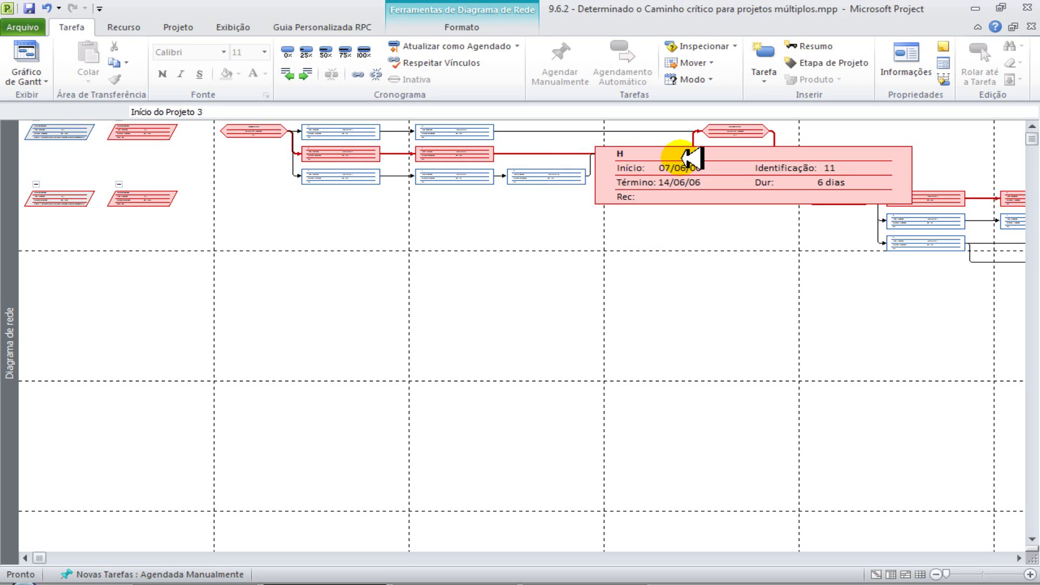
mouse_move(738, 133)
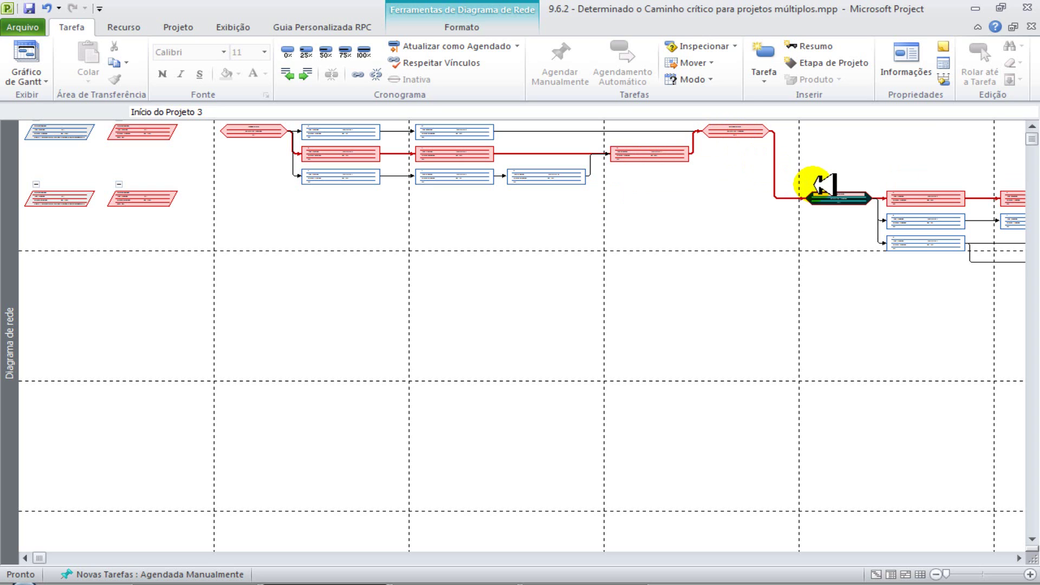
mouse_move(844, 201)
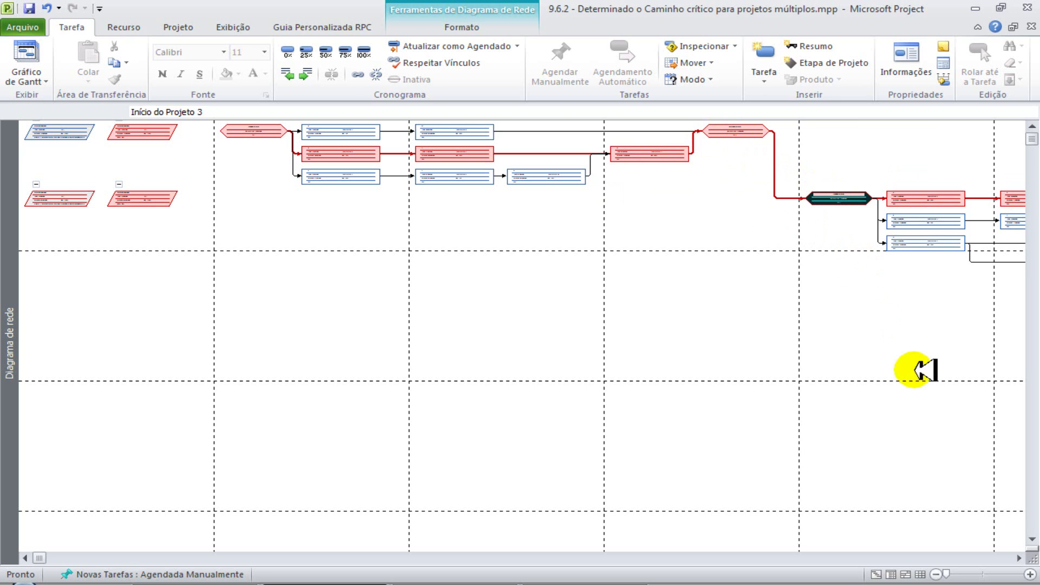
- Trace the critical path through Projeto Exemplo 3 in the network diagram, from its start milestone to its finish milestone
left_click_drag(1026, 556, 1025, 555)
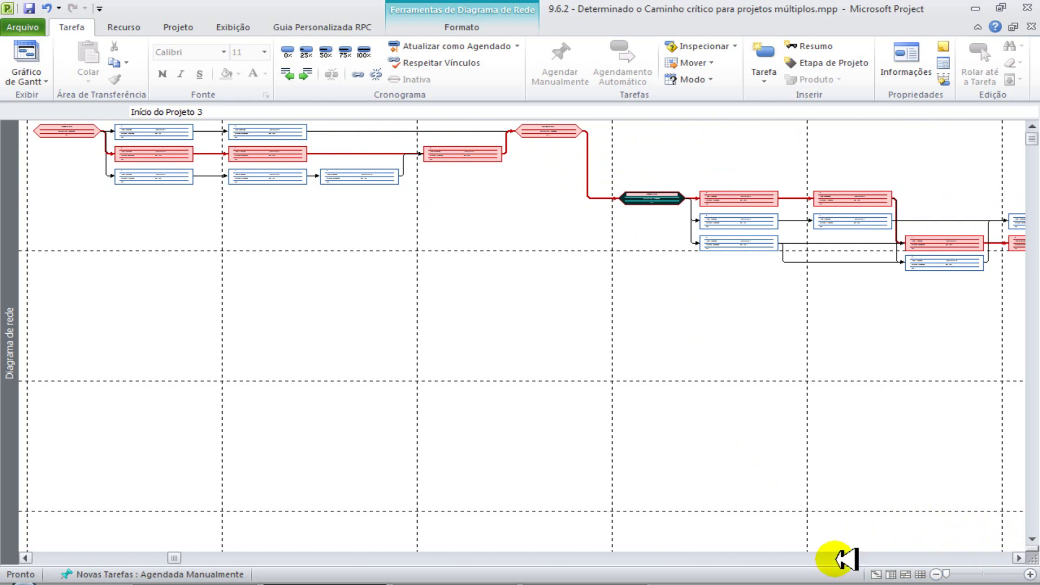
left_click(1008, 557)
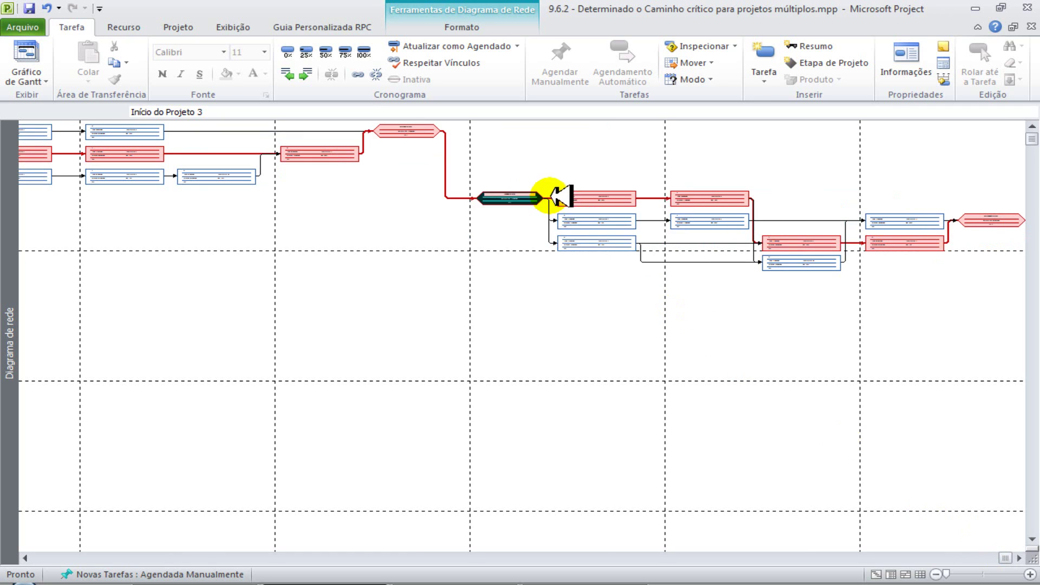
mouse_move(576, 196)
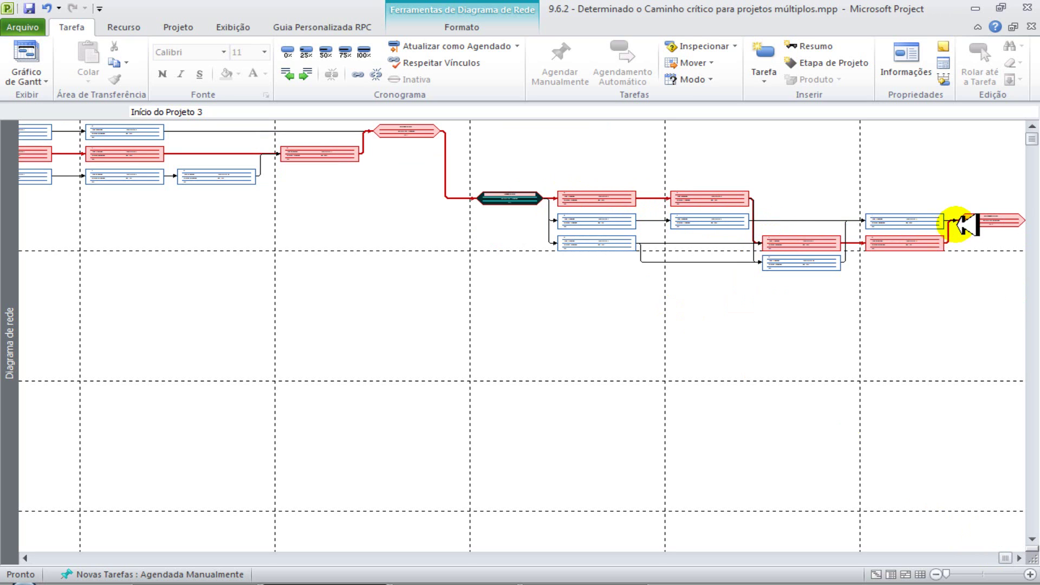
mouse_move(985, 221)
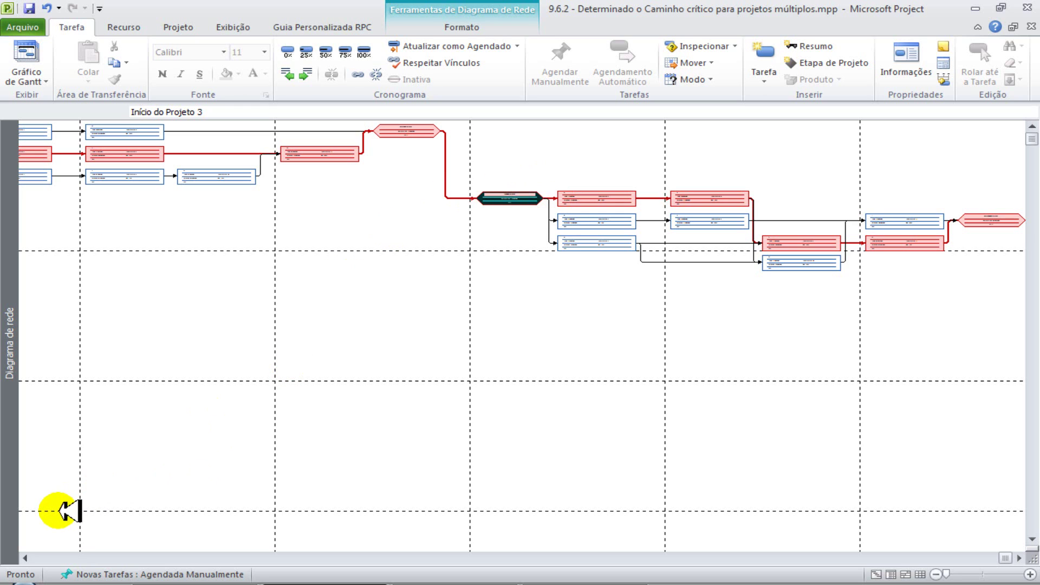
- Review the Projeto Exemplo 2 summary box and the link between its finish milestone and the start of Projeto 3
left_click(87, 558)
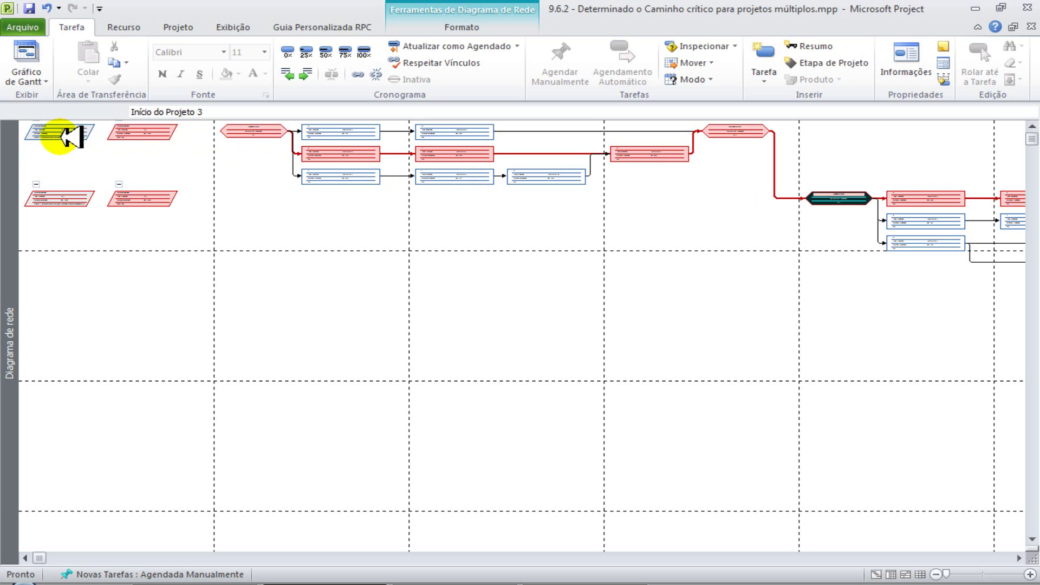
mouse_move(64, 137)
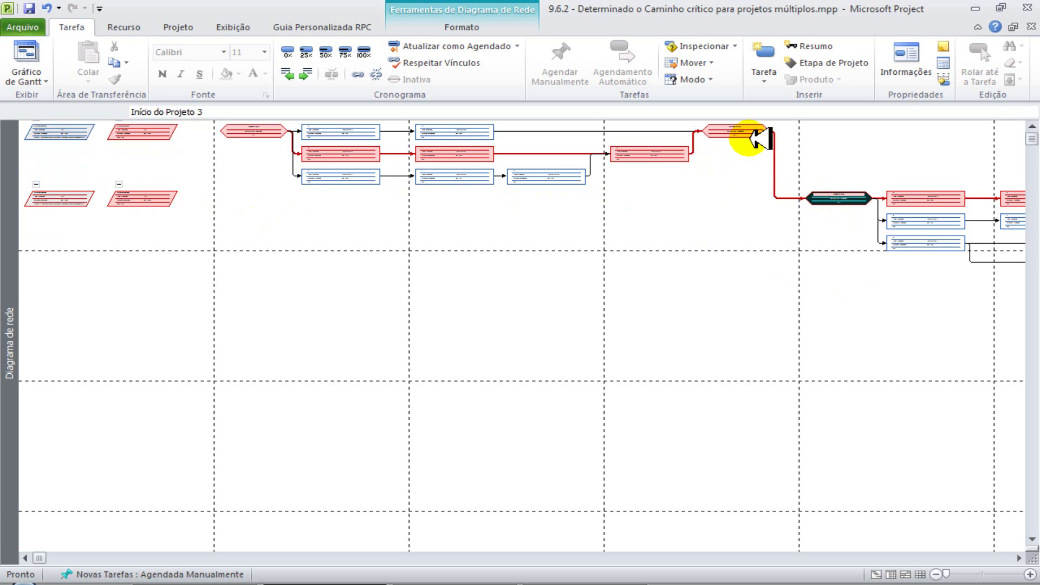
mouse_move(759, 138)
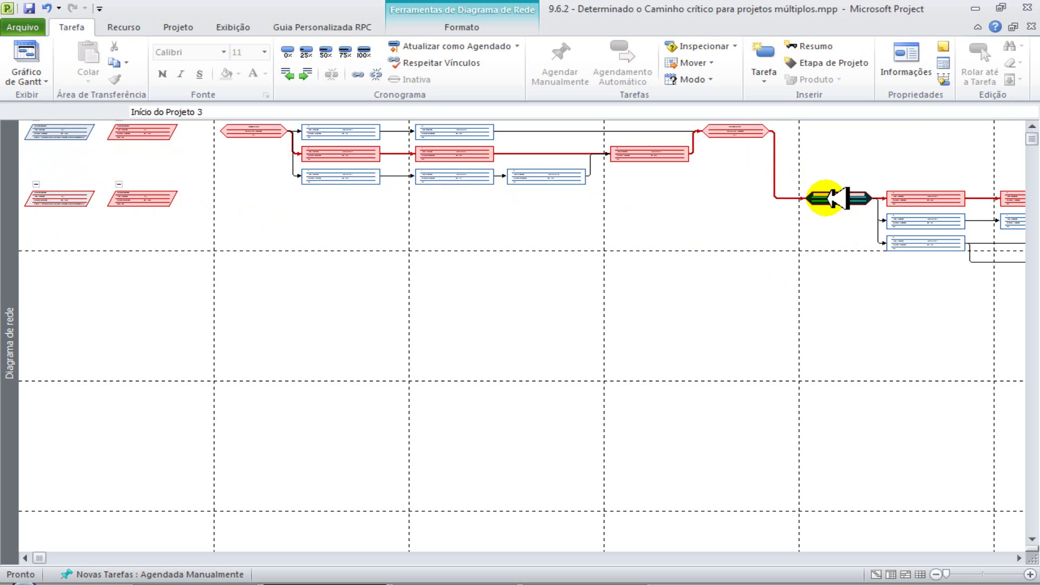
- Enable "Projetos inseridos são calculados como tarefas de resumo" in this project's schedule calculation options
mouse_move(838, 198)
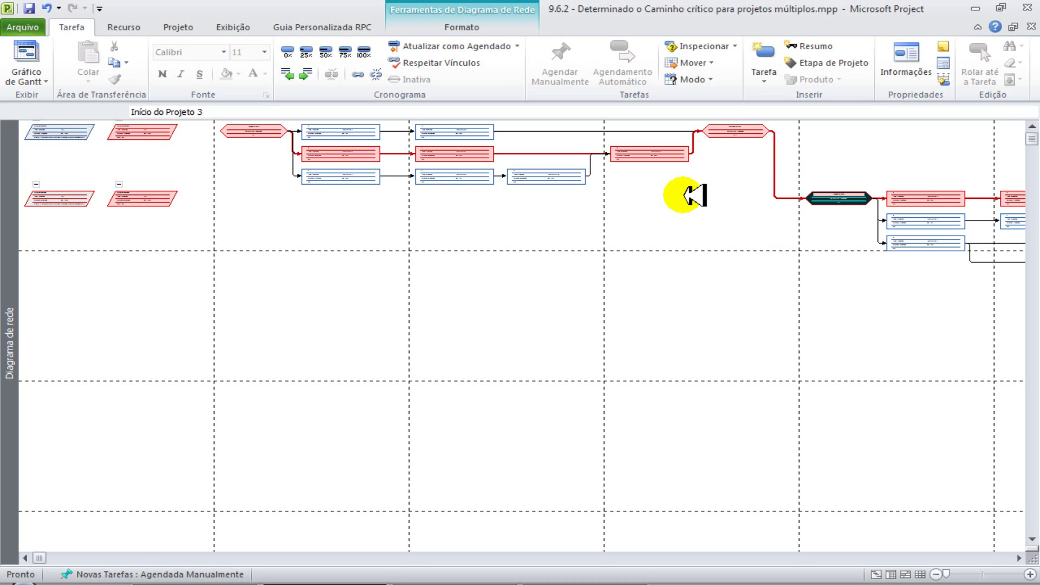
left_click(25, 26)
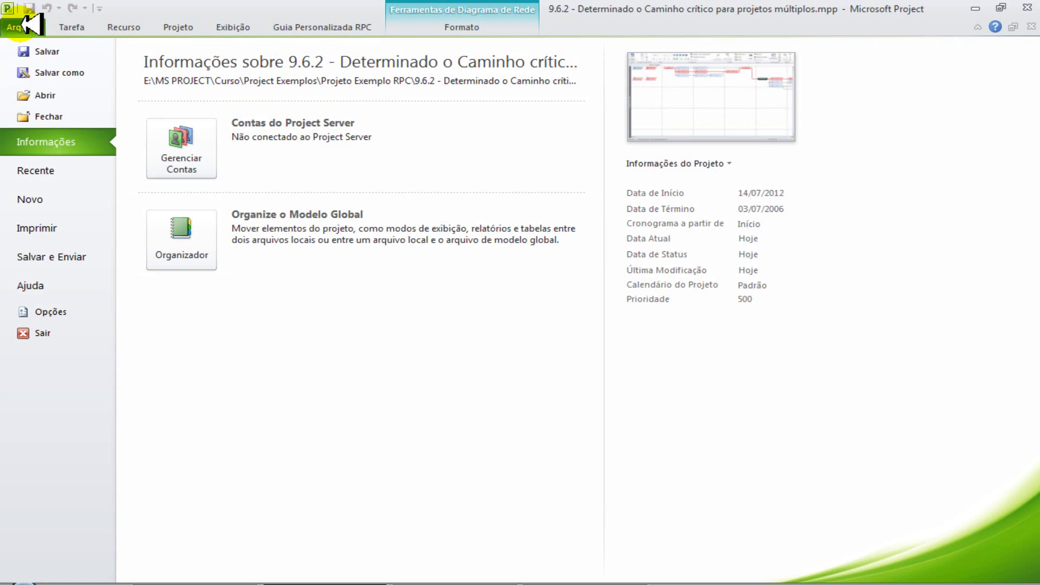
left_click(49, 310)
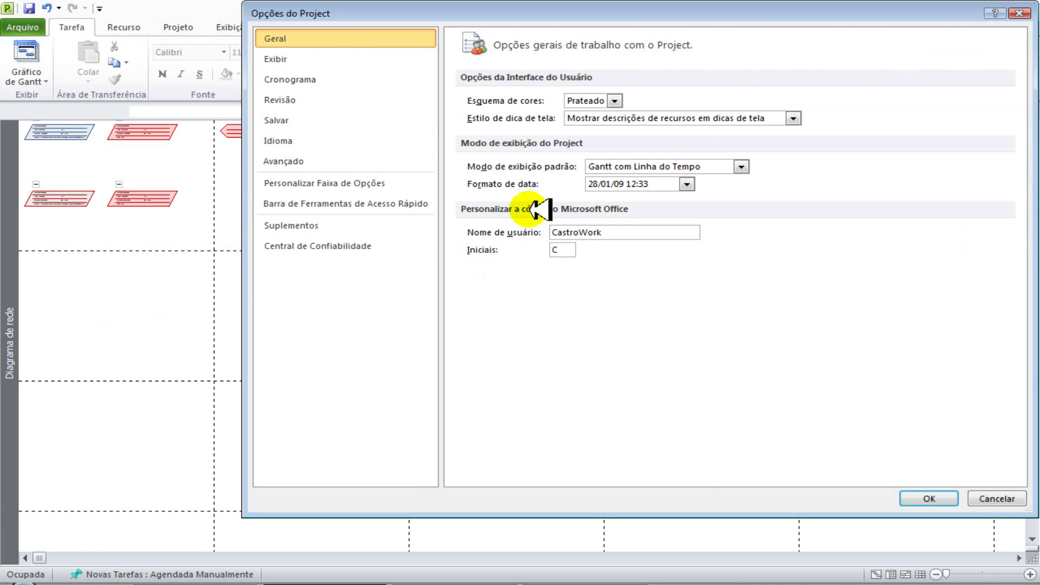
left_click(341, 79)
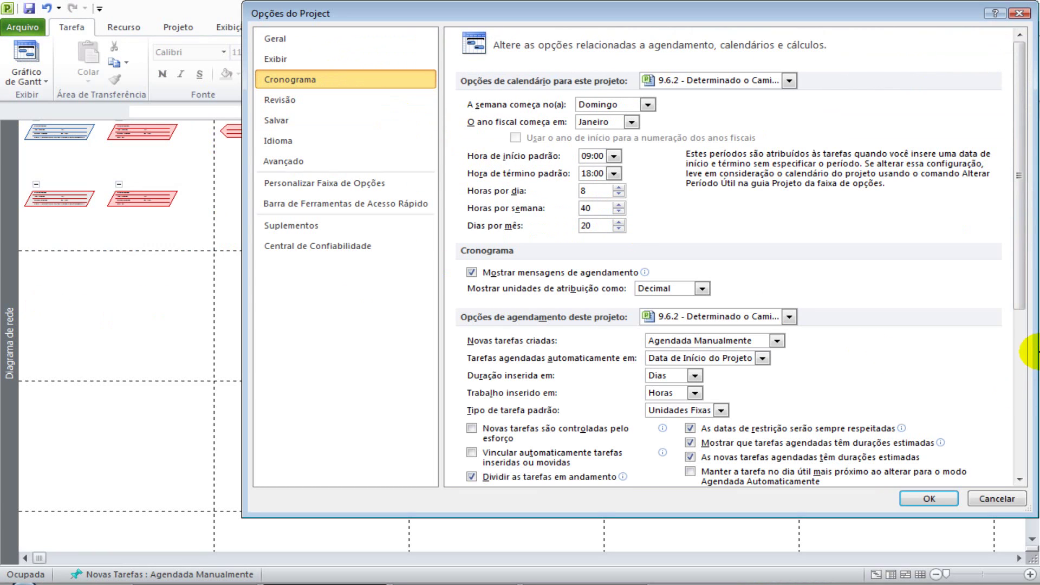
left_click_drag(1016, 290, 1017, 457)
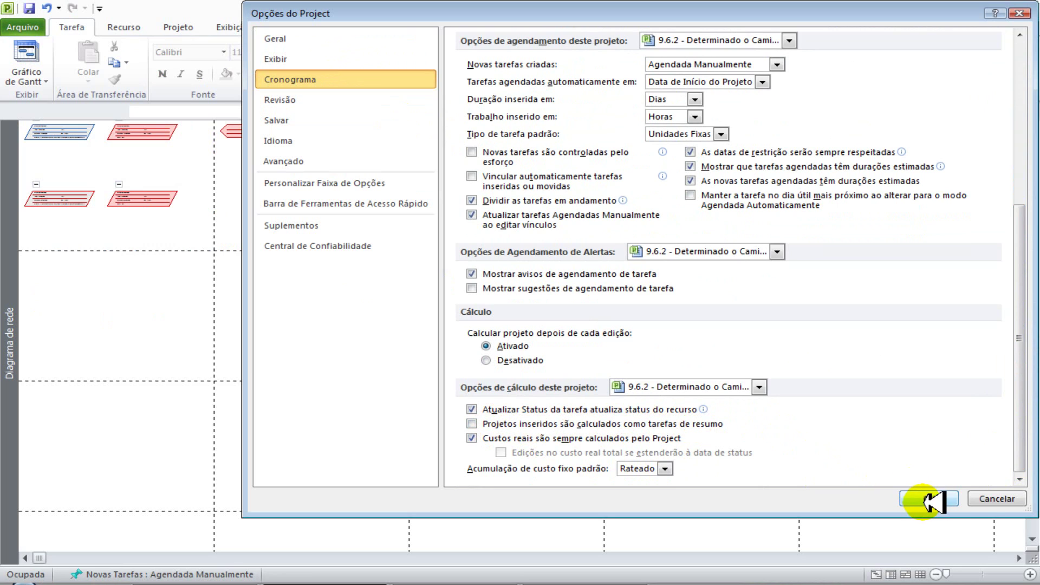
left_click(587, 424)
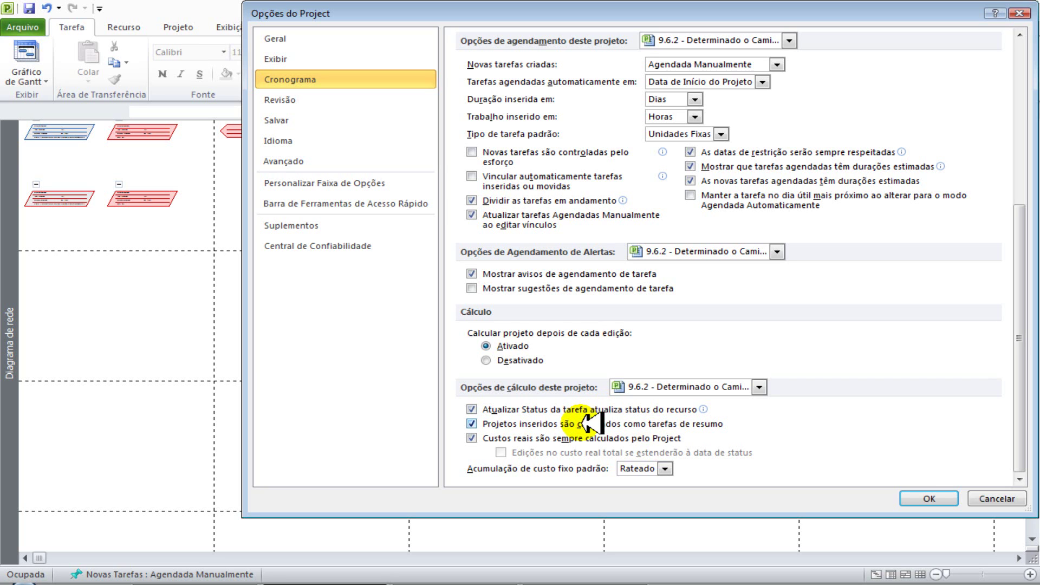
left_click(930, 497)
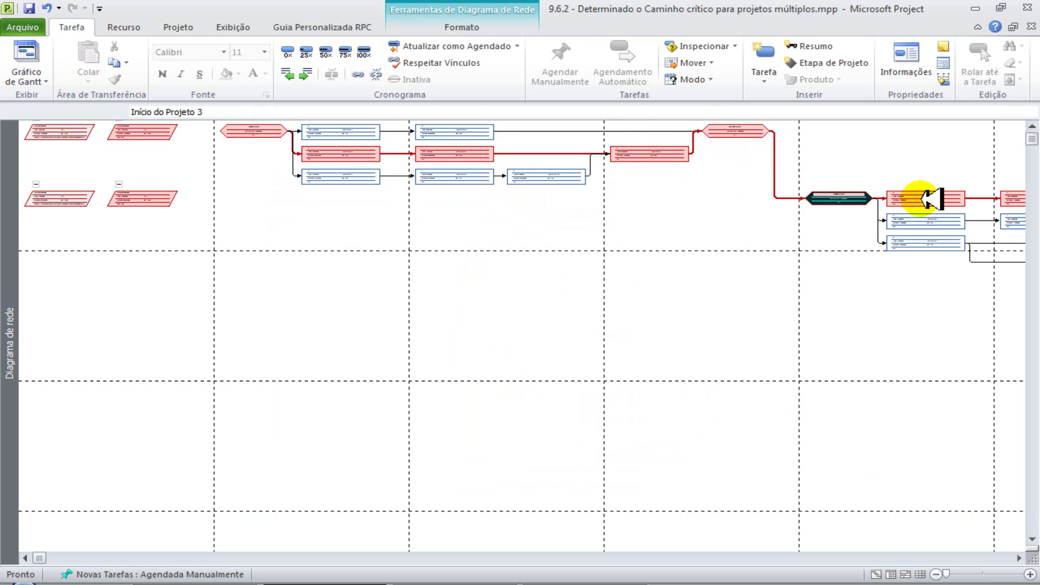
- Trace the overall critical path in the network diagram from Projeto Exemplo 2 through to the finish milestone of Projeto Exemplo 3
mouse_move(931, 199)
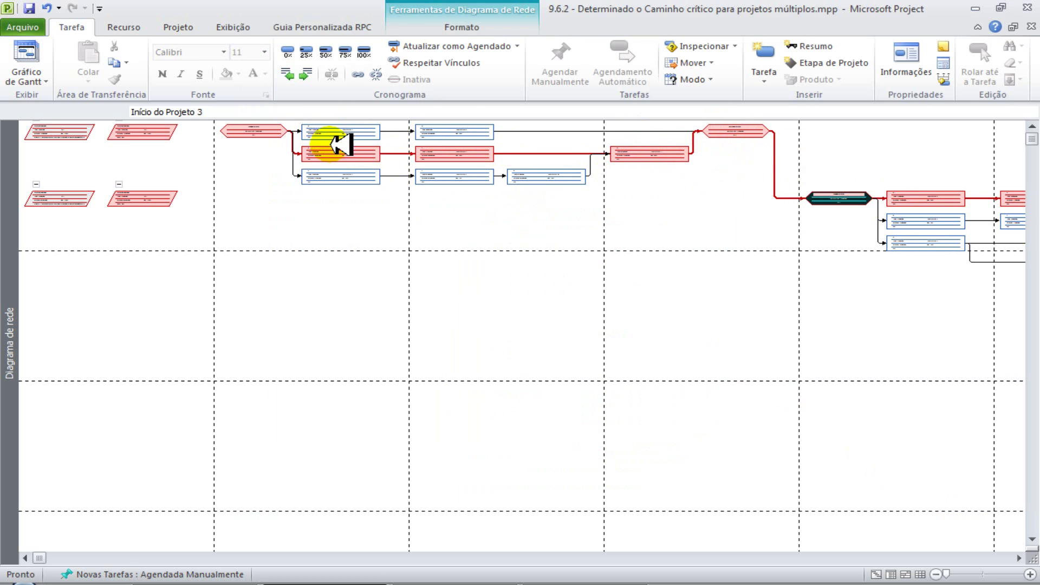
mouse_move(358, 161)
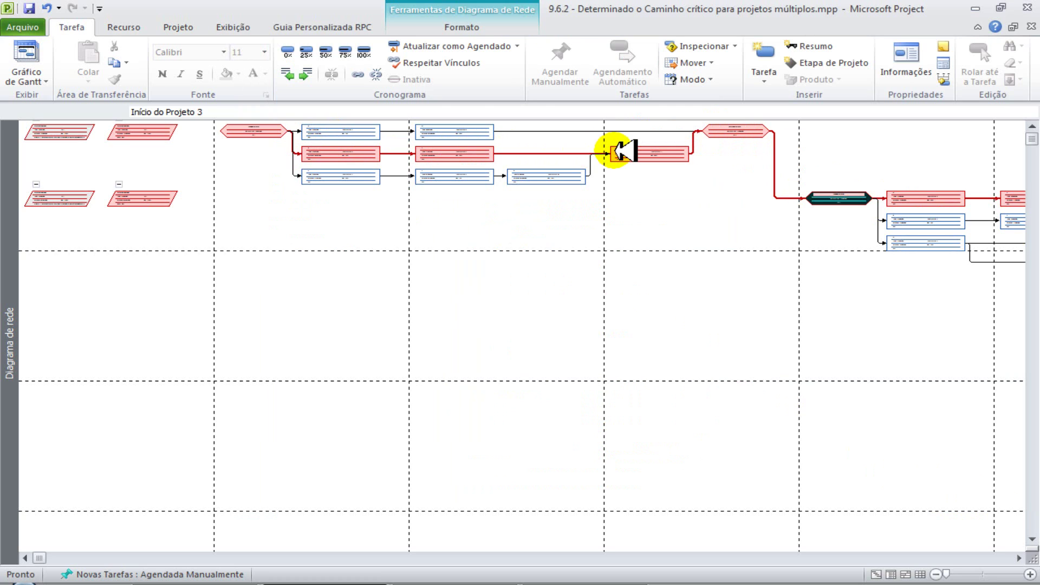
mouse_move(623, 150)
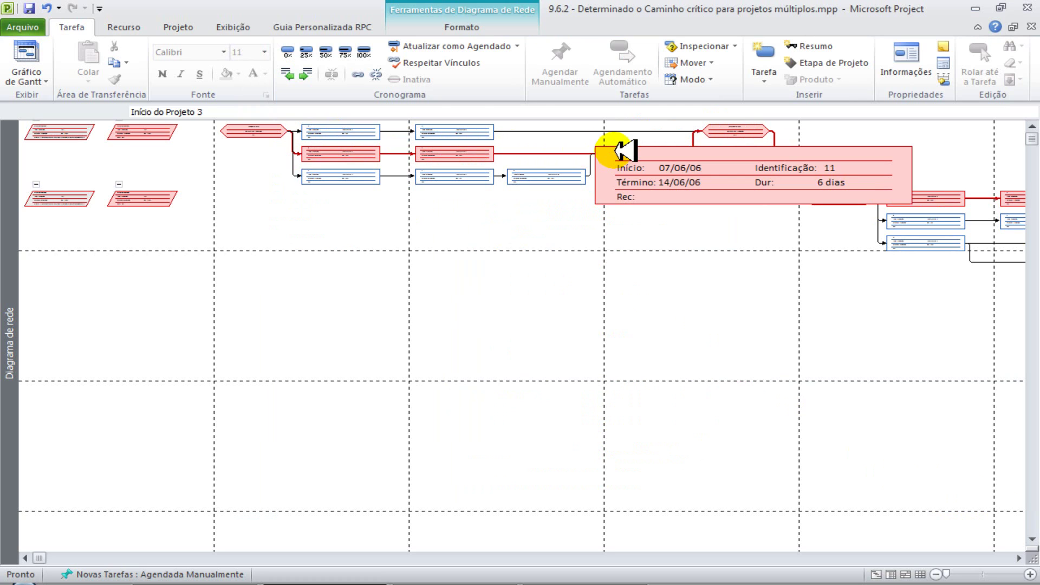
left_click(1019, 558)
left_click(1019, 558)
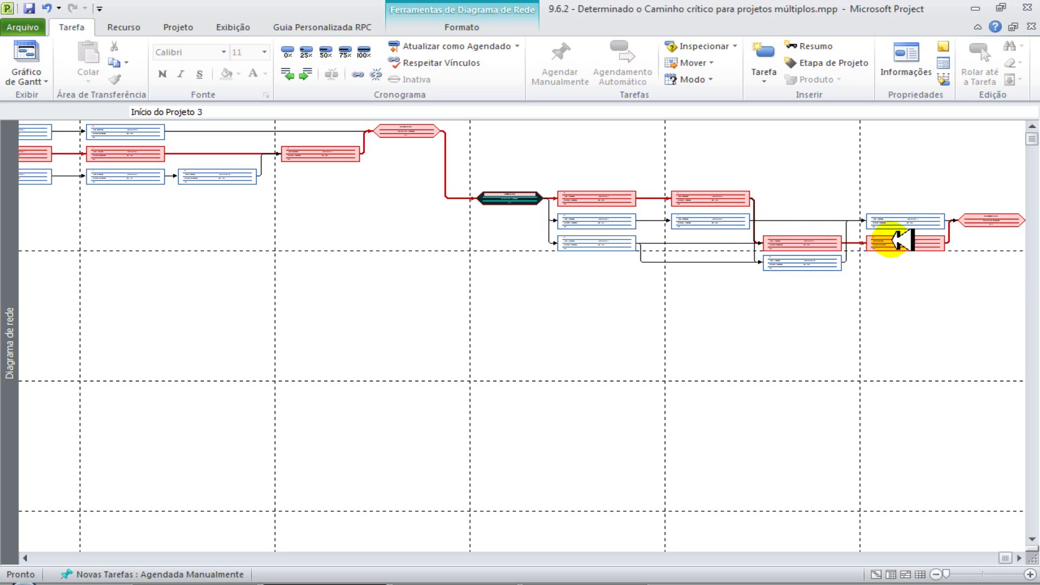
mouse_move(894, 240)
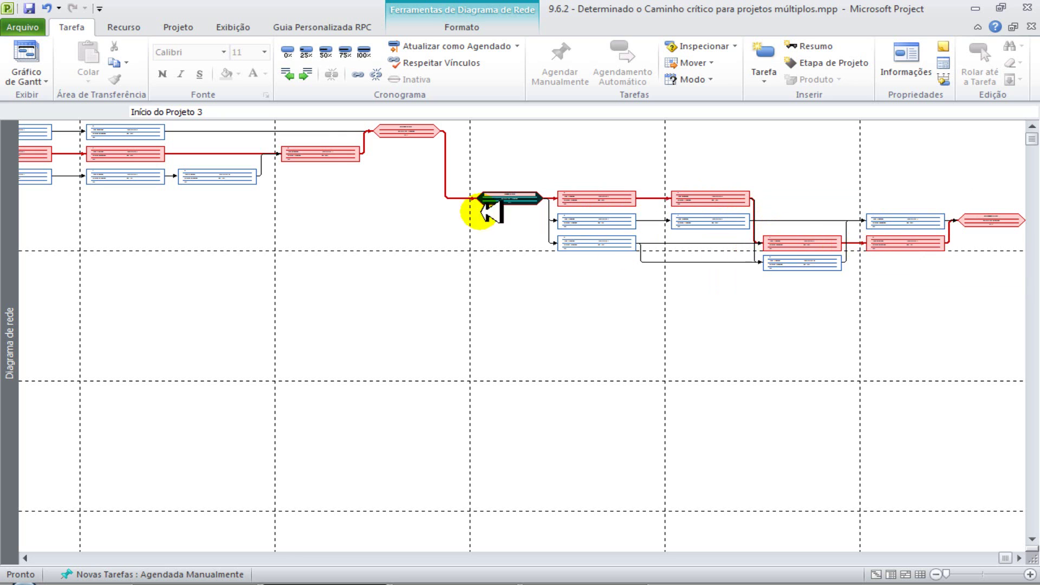
- Switch to the Gráfico de Gantt view and examine the task bars and links of both inserted projects
left_click(49, 75)
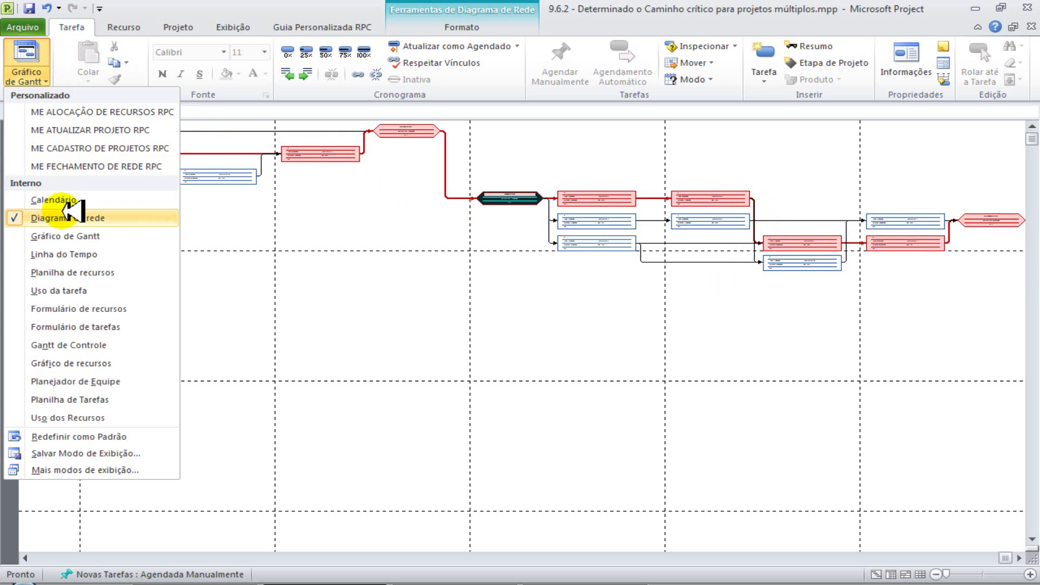
left_click(76, 234)
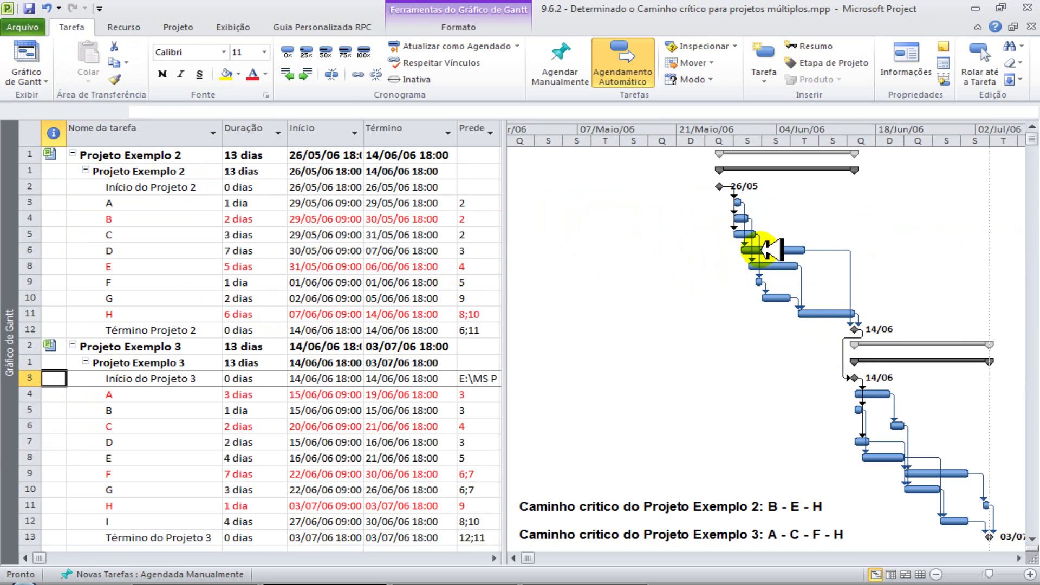
mouse_move(764, 250)
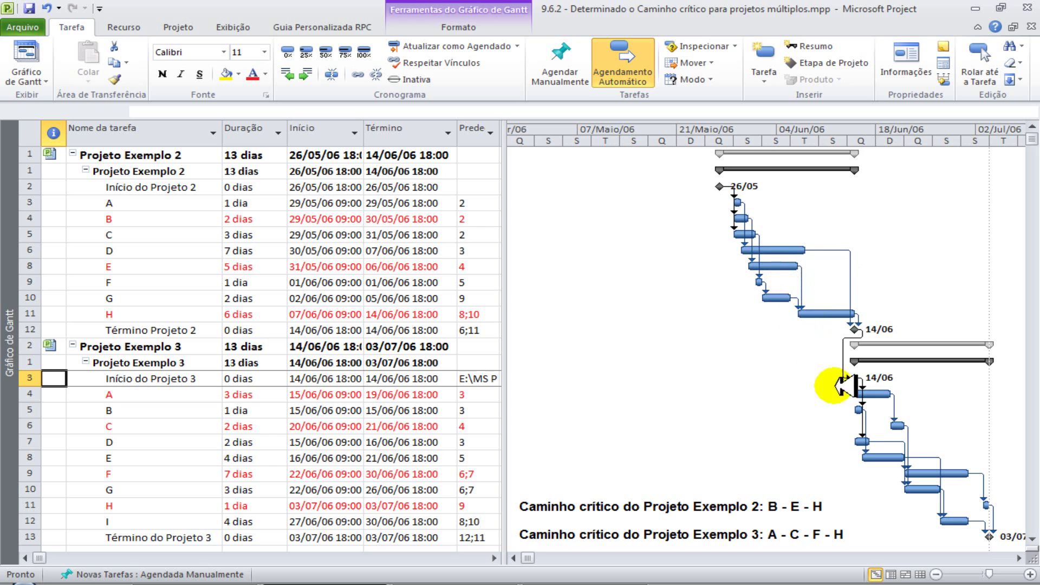
mouse_move(872, 428)
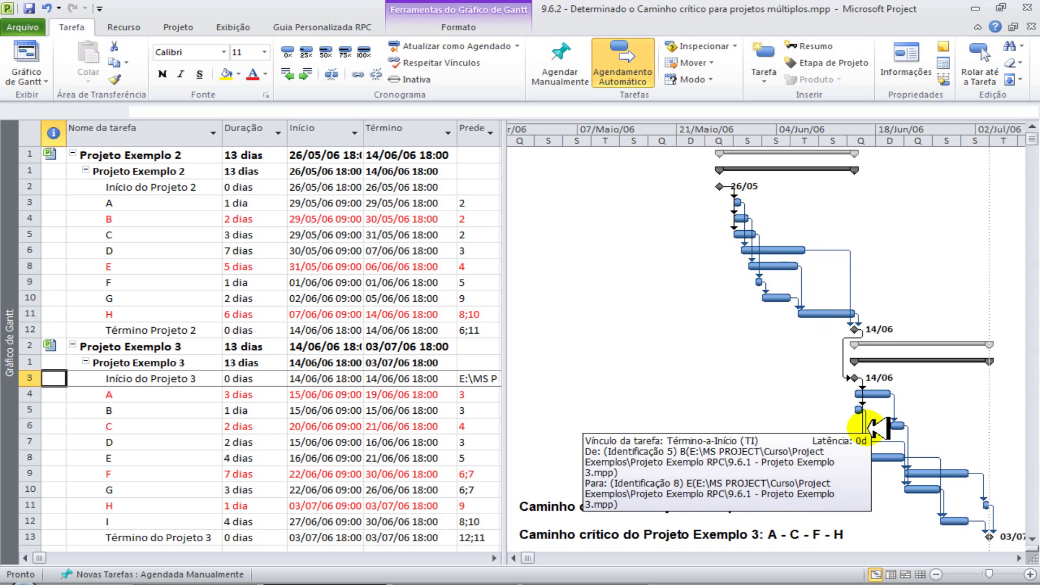
- Change the predecessor of Início do Projeto 3 to task D (ID 6) of 9.6.1 - Projeto Exemplo 2.mpp
left_click(484, 376)
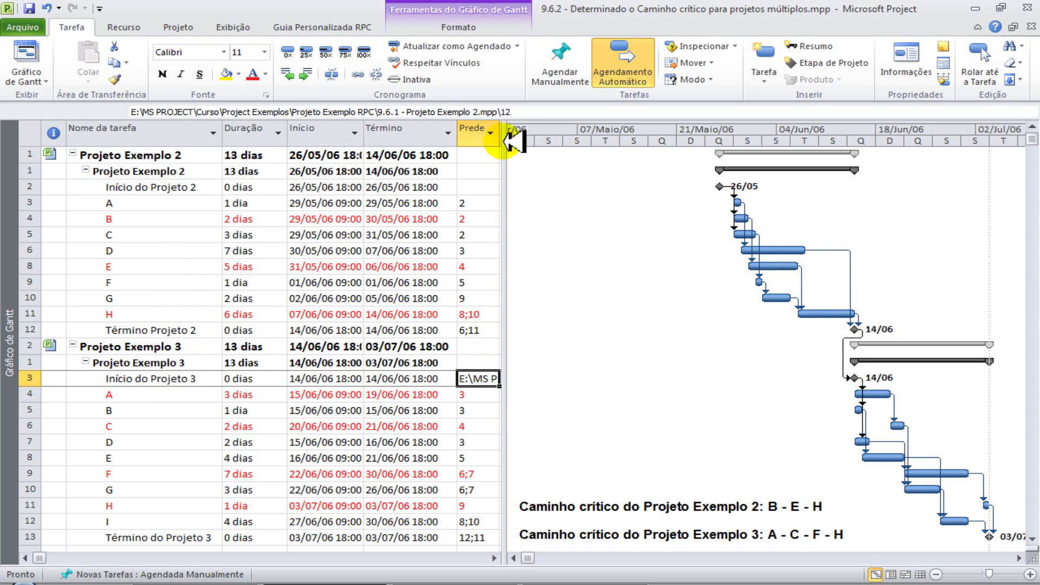
left_click(512, 111)
type("12")
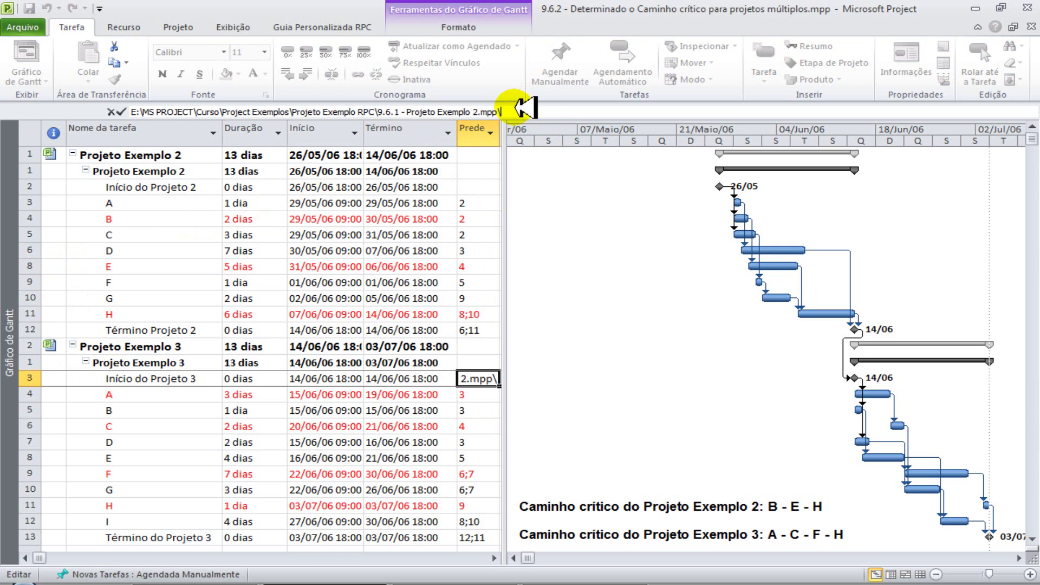
key("Return")
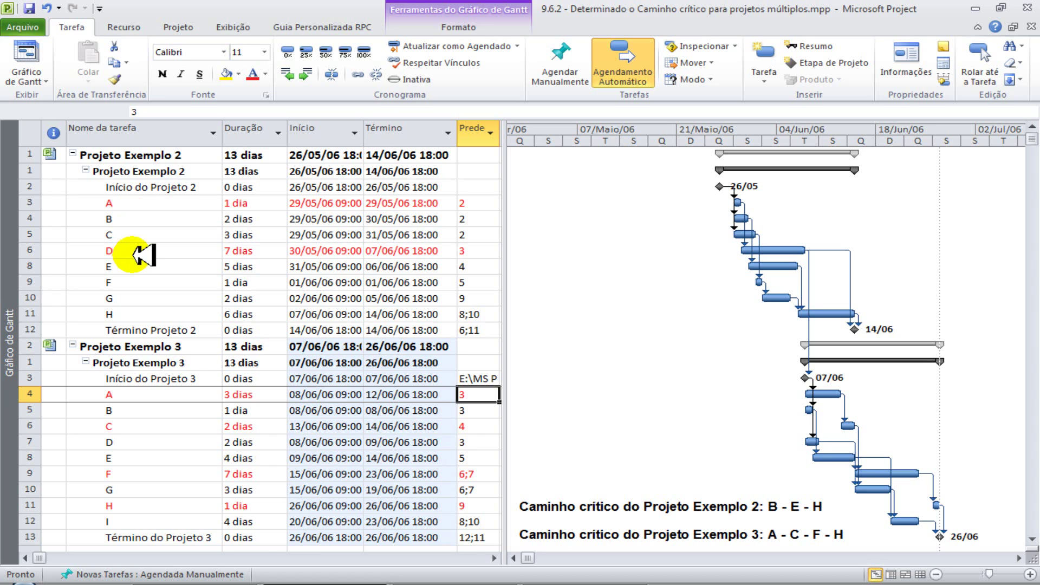
- Switch to the Diagrama de rede view and examine task A of Projeto Exemplo 3 on the critical path
left_click(47, 80)
left_click(70, 218)
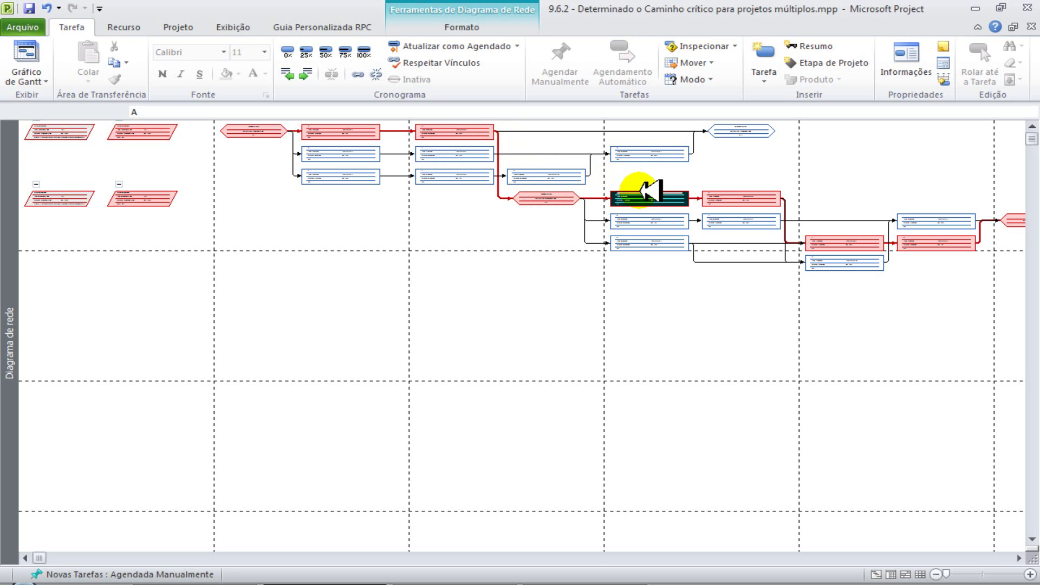
mouse_move(650, 191)
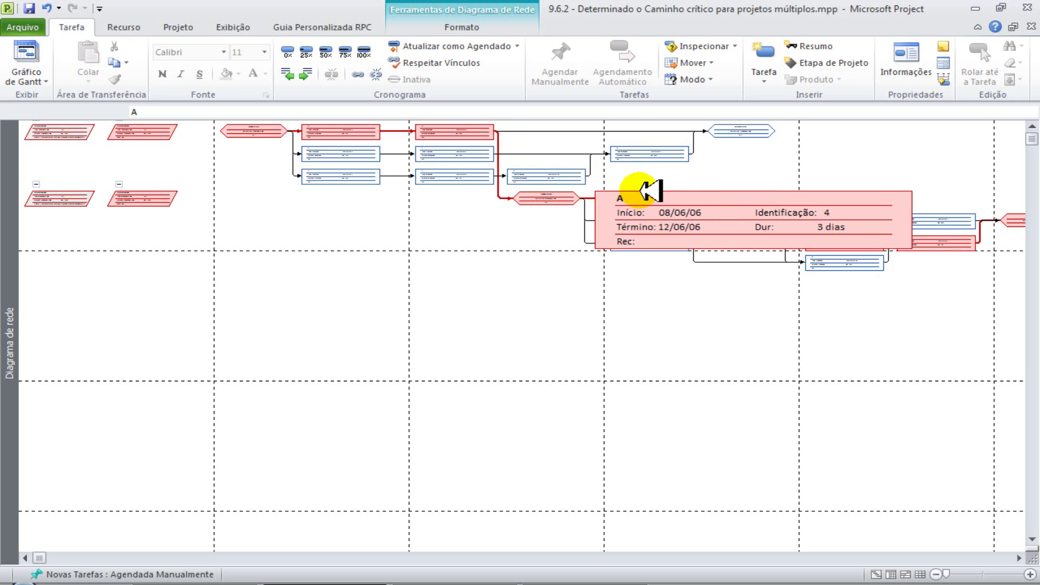
- Check the summary-task calculation option for inserted projects and trace the combined critical path through both projects in the network diagram
left_click(28, 24)
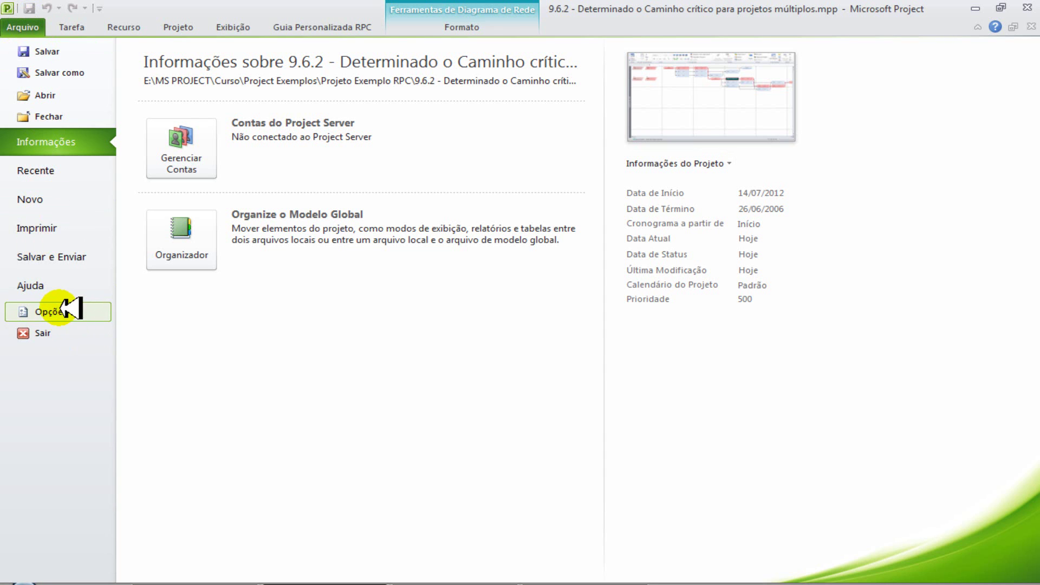
left_click(70, 309)
left_click(276, 80)
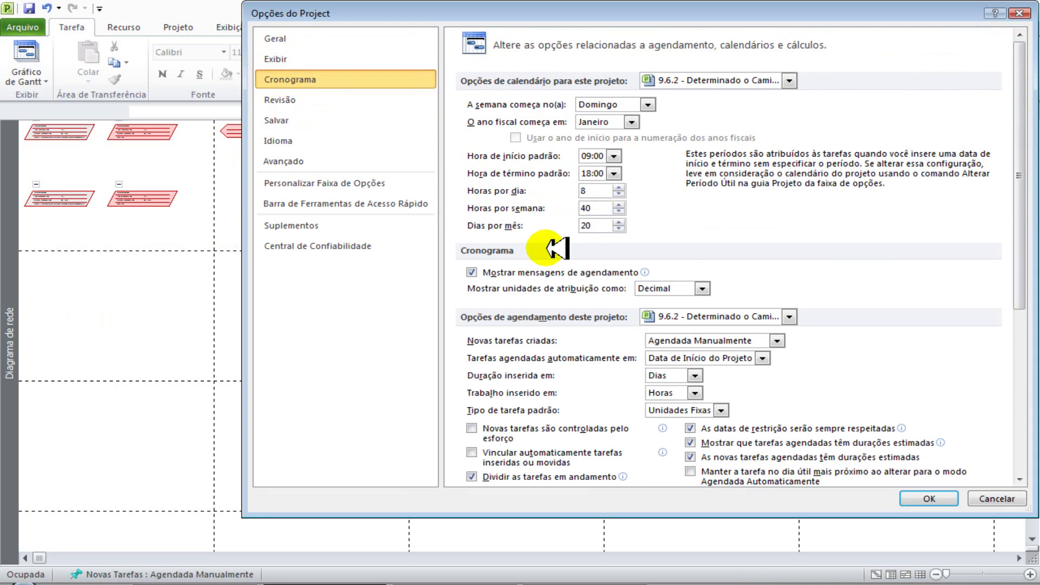
left_click(1020, 373)
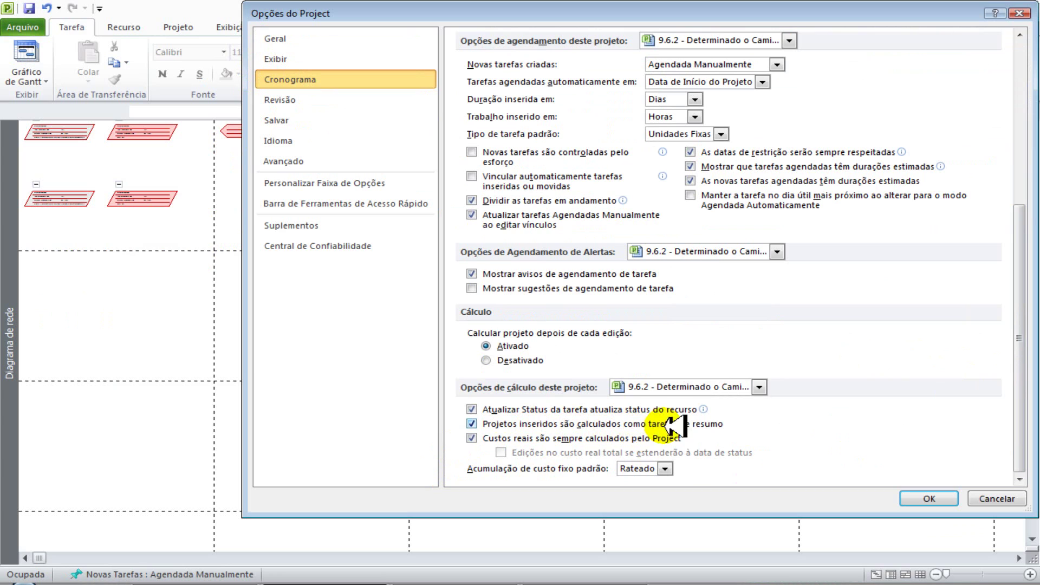
left_click(930, 499)
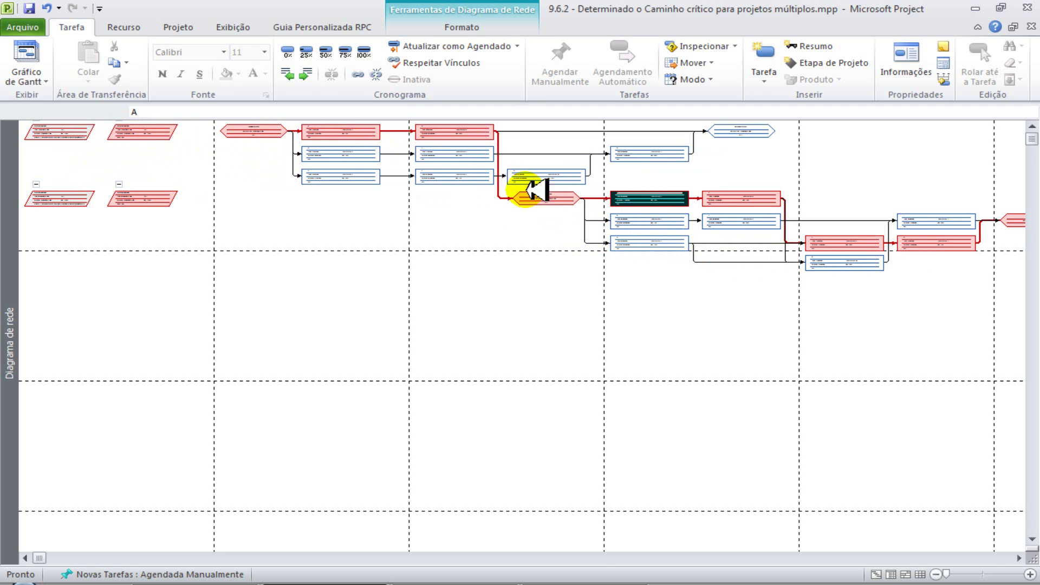
mouse_move(445, 162)
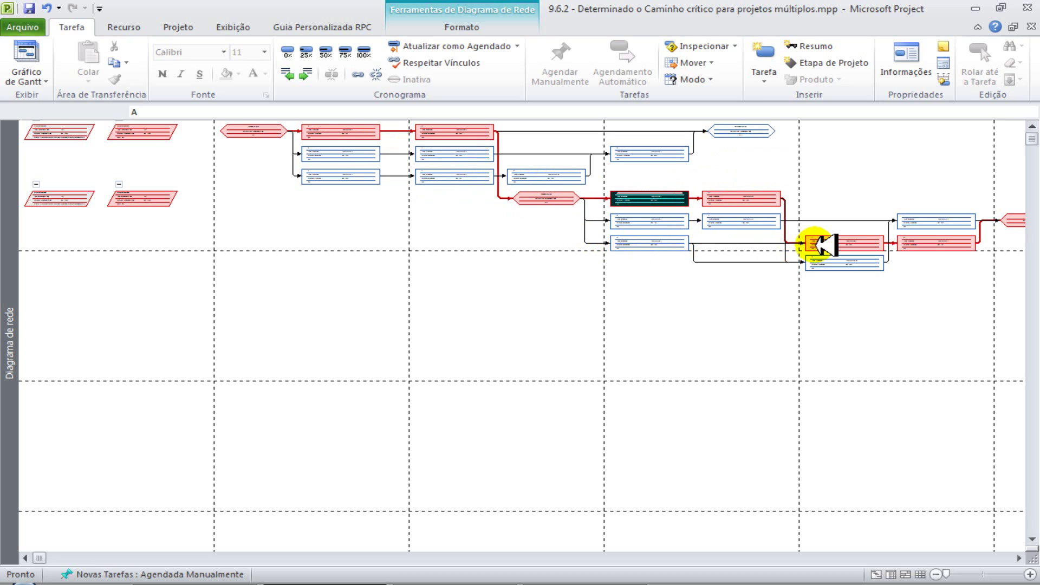
mouse_move(854, 244)
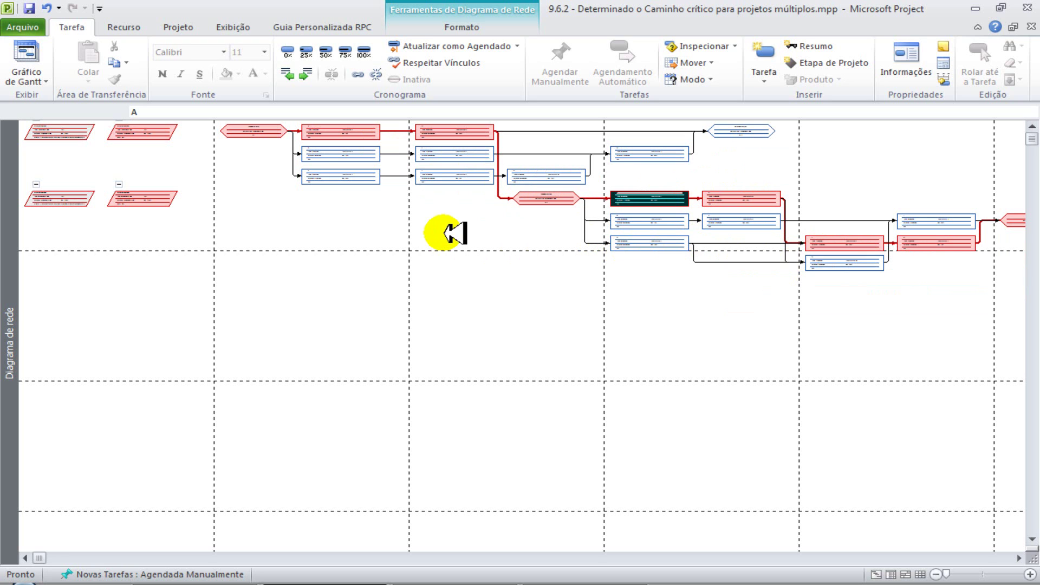
- Disable "Projetos inseridos são calculados como tarefas de resumo" for this project and examine each project's own critical path in the network diagram
left_click(27, 27)
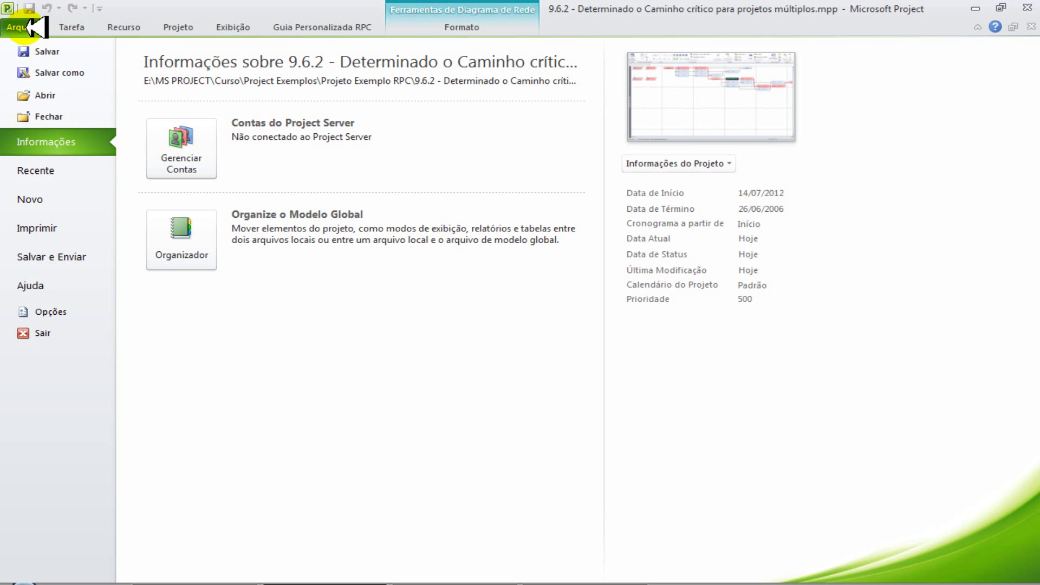
key("Escape")
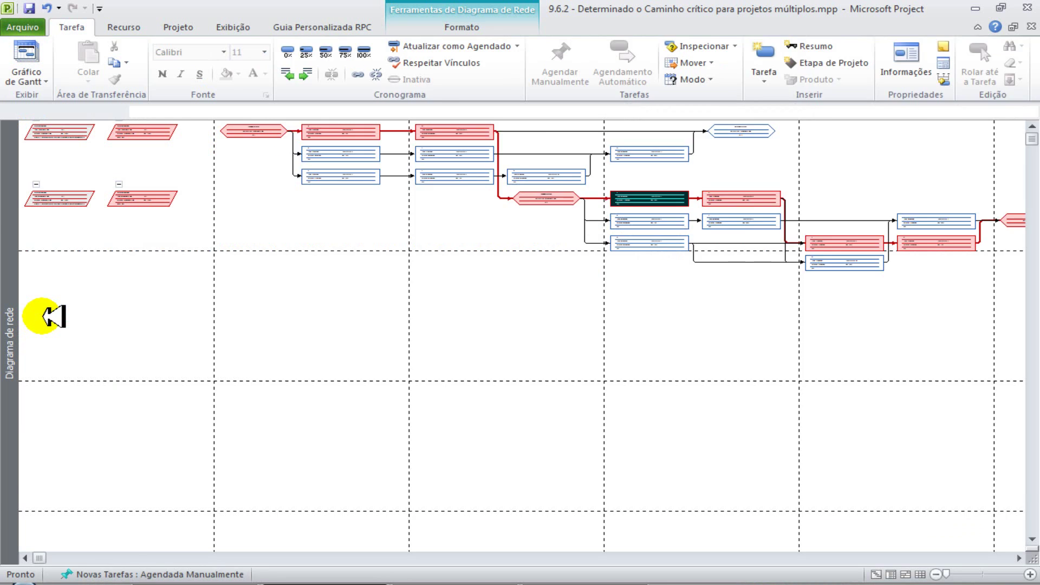
left_click(287, 81)
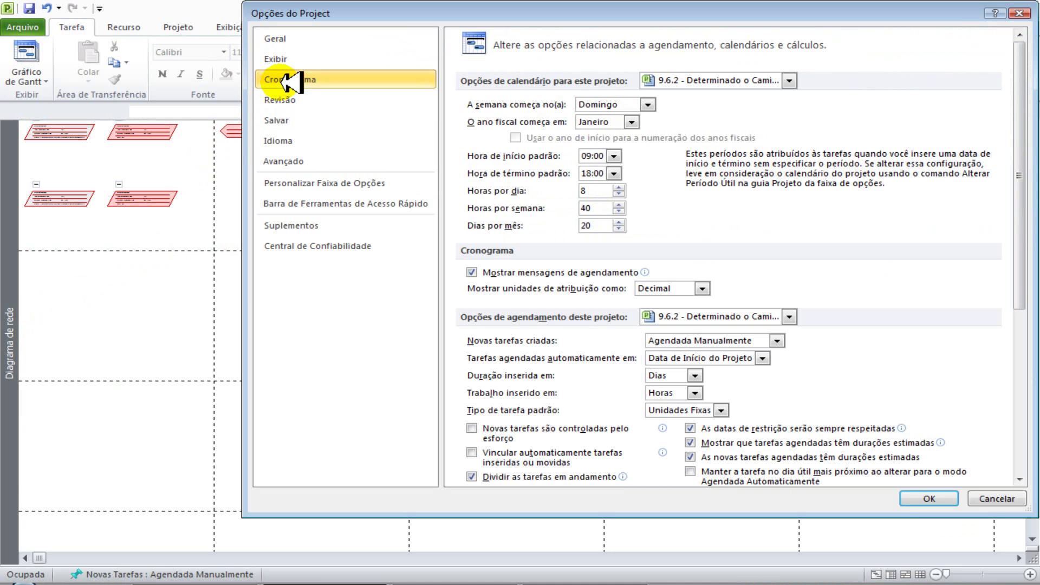
left_click_drag(1005, 239, 1005, 410)
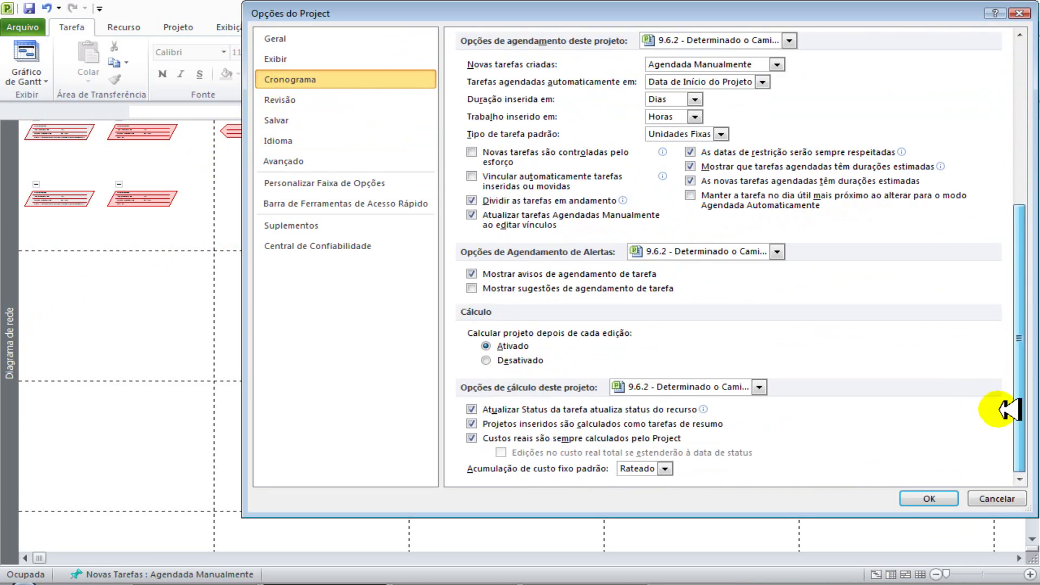
left_click(655, 424)
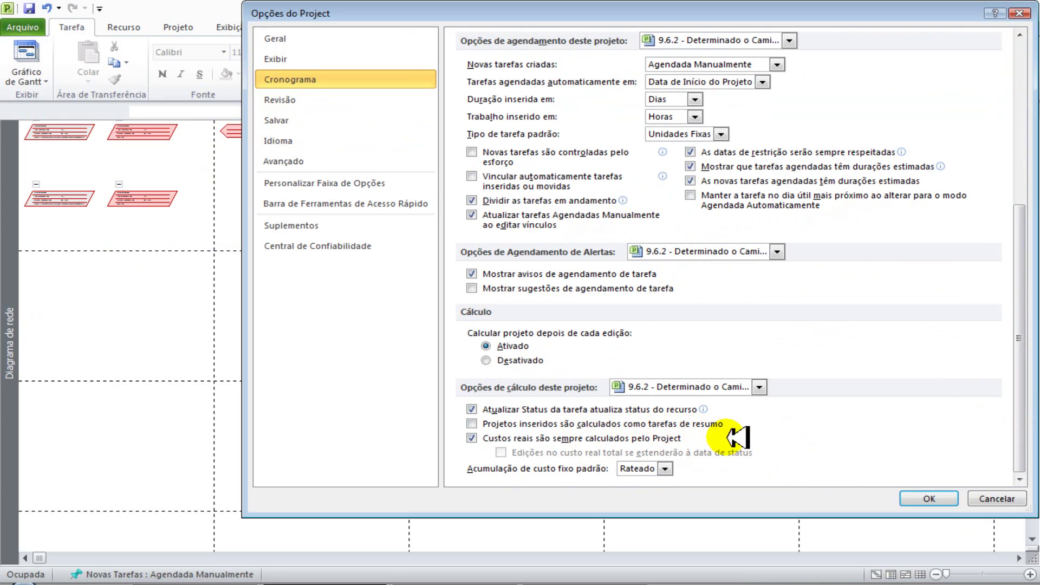
left_click(927, 499)
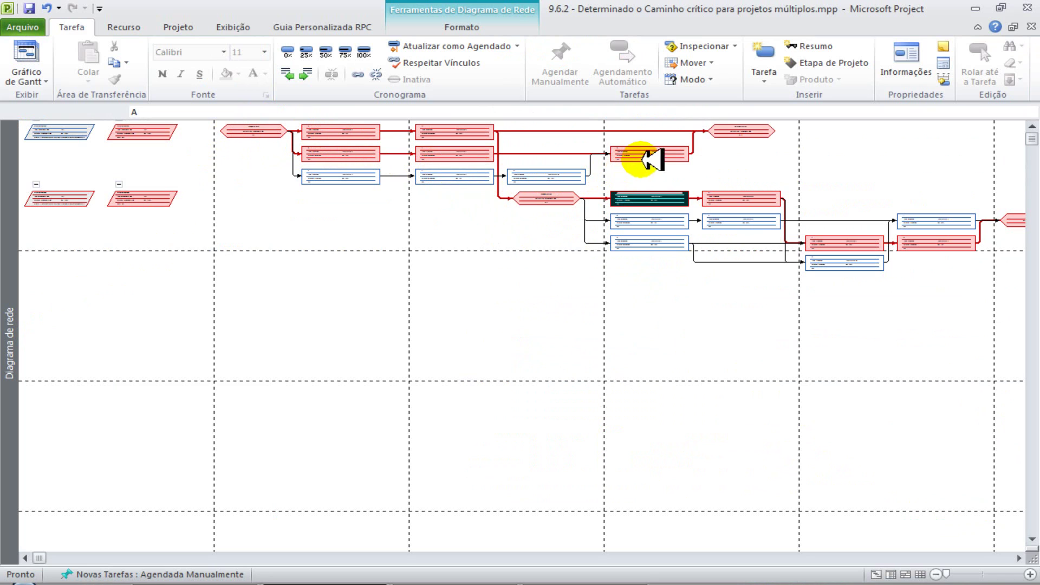
mouse_move(747, 138)
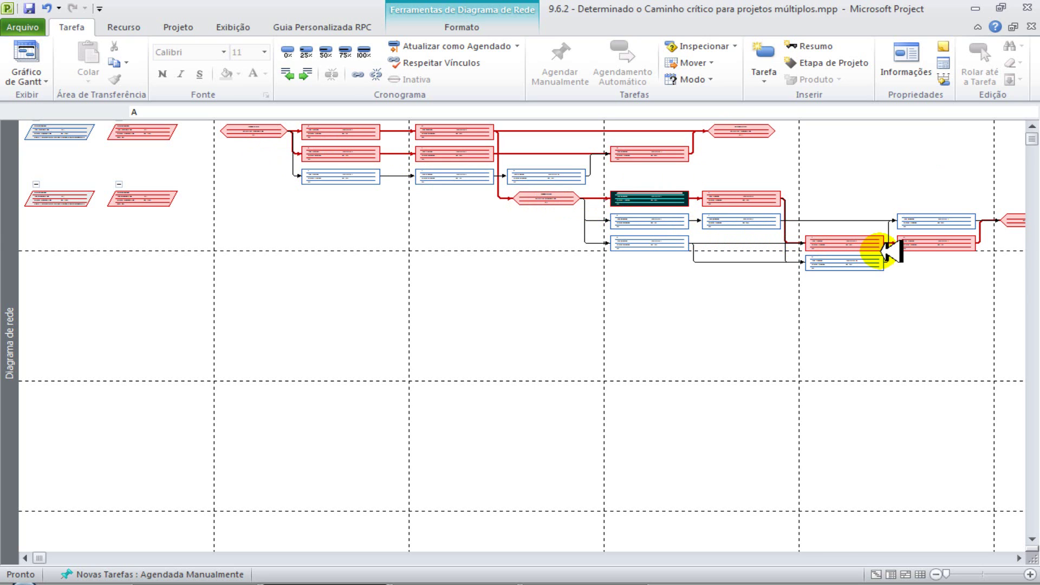
mouse_move(891, 250)
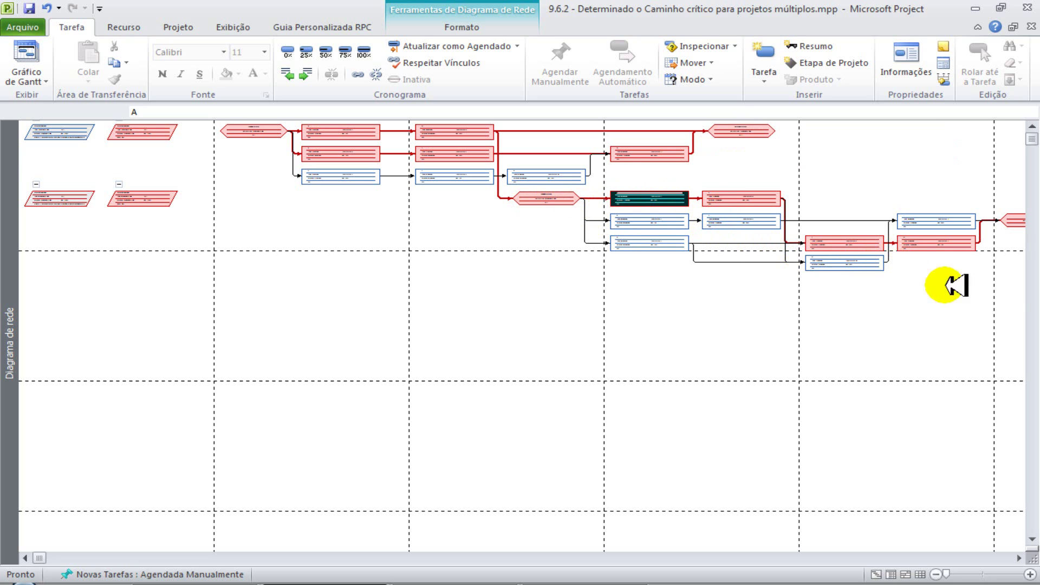
- Inspect the Término do Projeto 3 milestone and both projects' summary tasks in the network diagram
mouse_move(1015, 222)
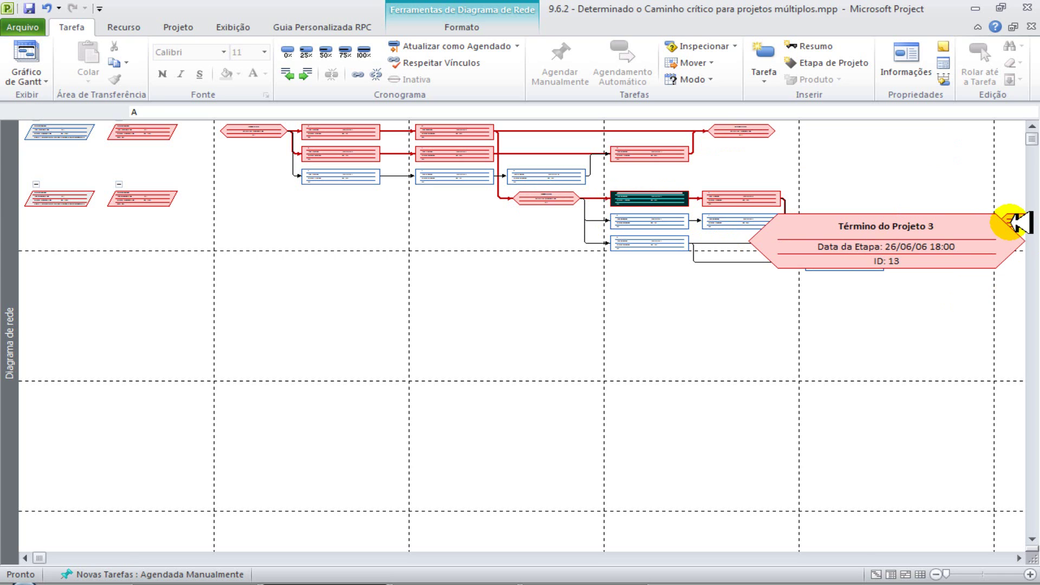
left_click(623, 193)
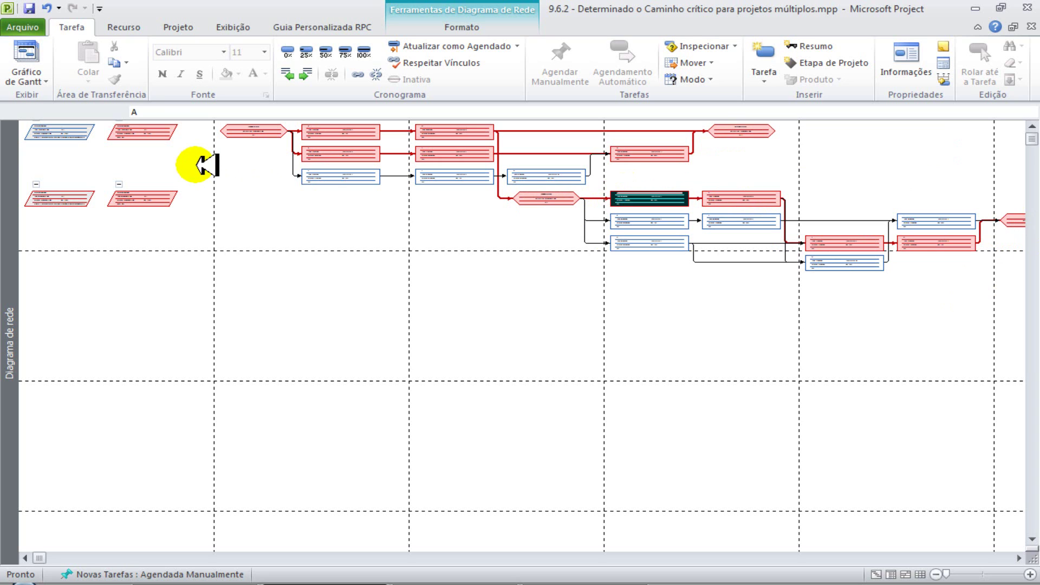
mouse_move(158, 138)
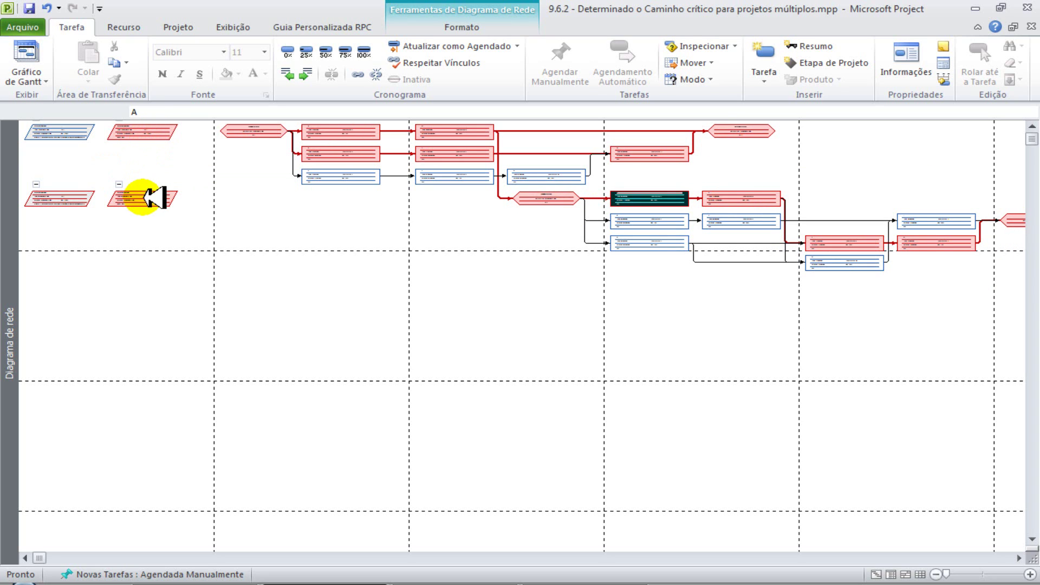
mouse_move(156, 198)
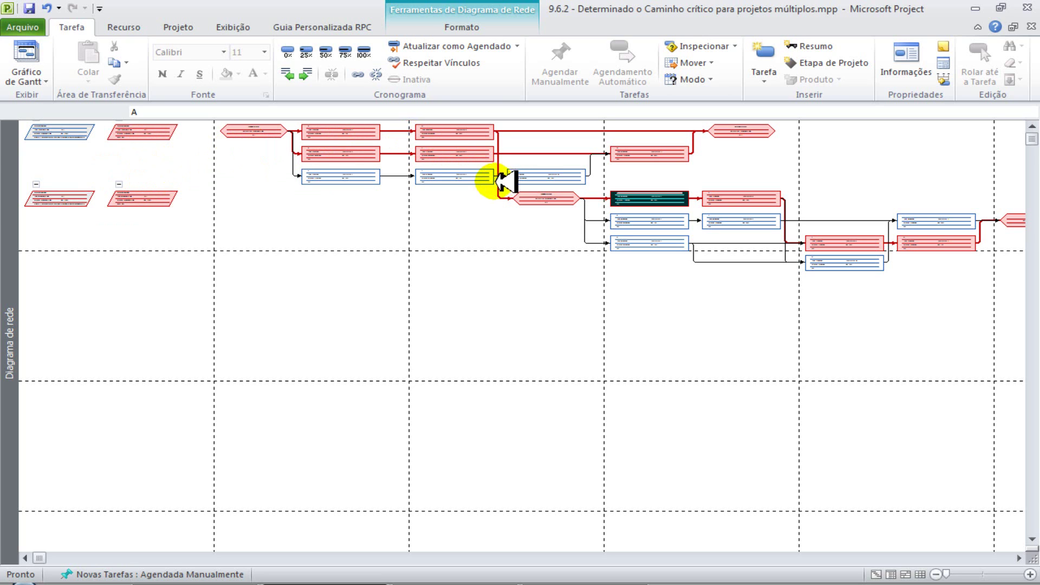
- Enable "Projetos inseridos são calculados como tarefas de resumo" for this project and examine Término Projeto 2 and both H tasks in the network diagram
left_click(37, 27)
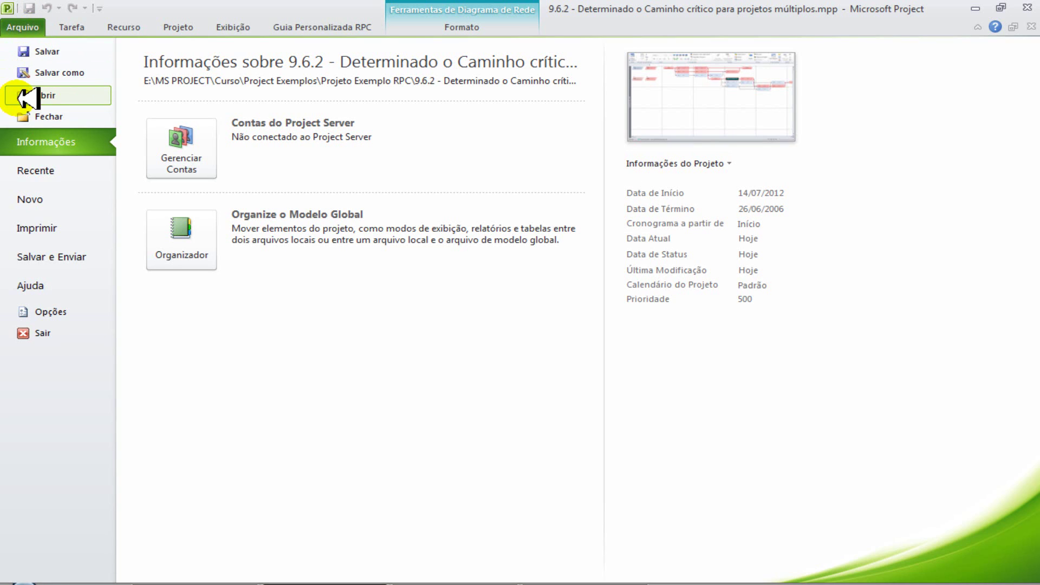
left_click(76, 313)
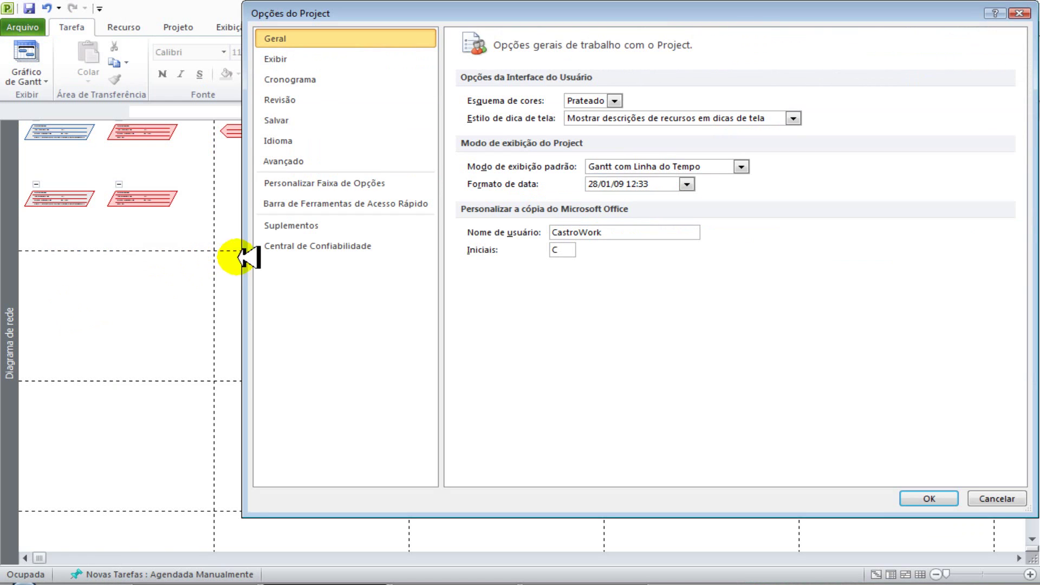
left_click(297, 81)
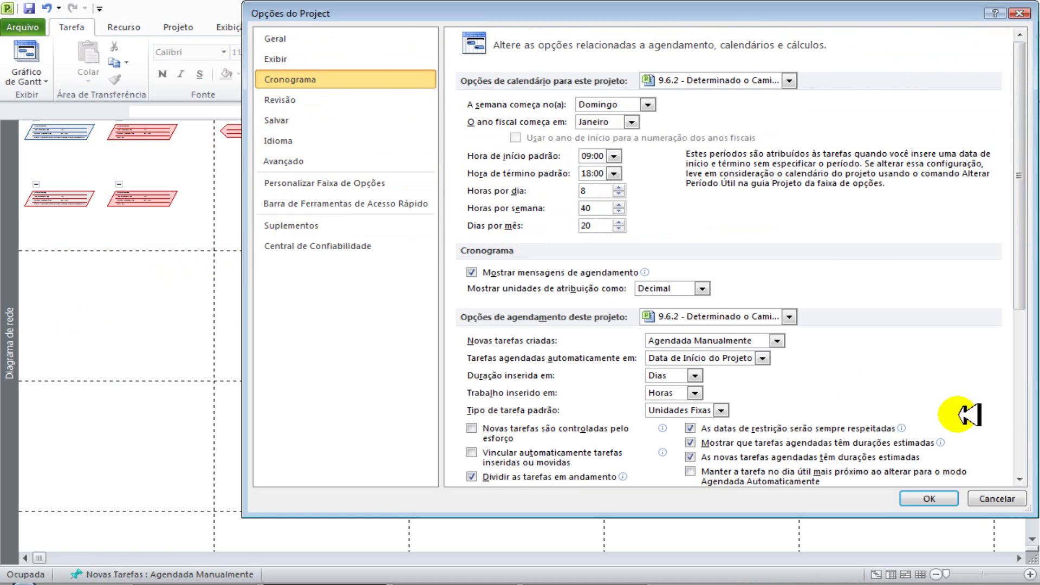
scroll(1027, 440, "down", 5)
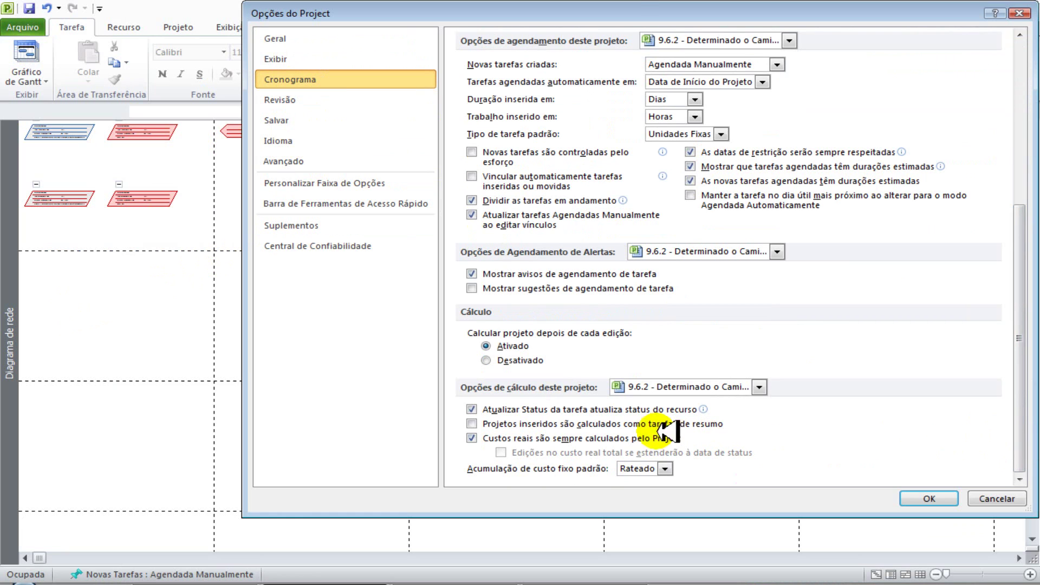
left_click(921, 496)
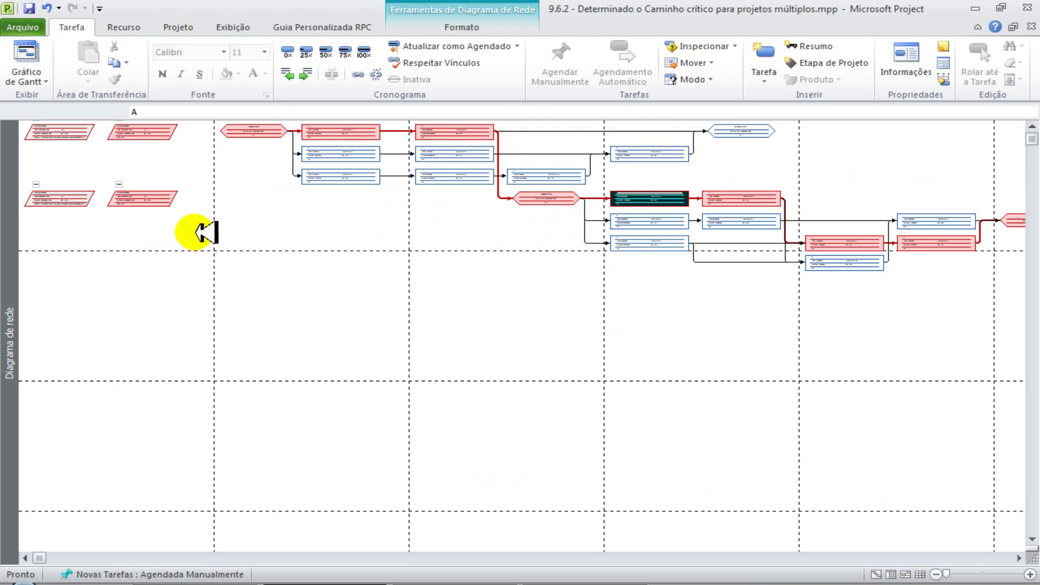
left_click(737, 133)
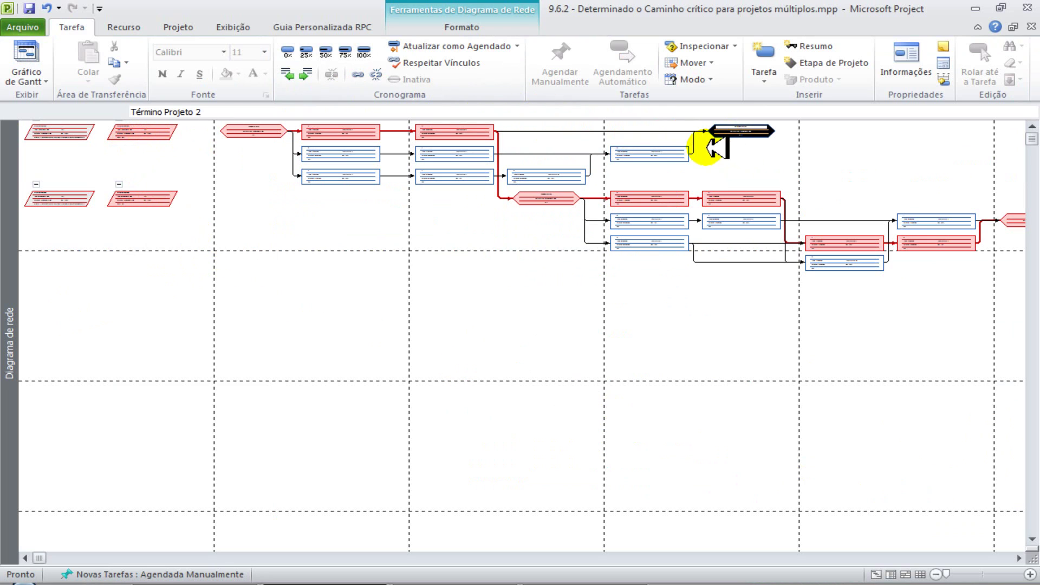
left_click(669, 152)
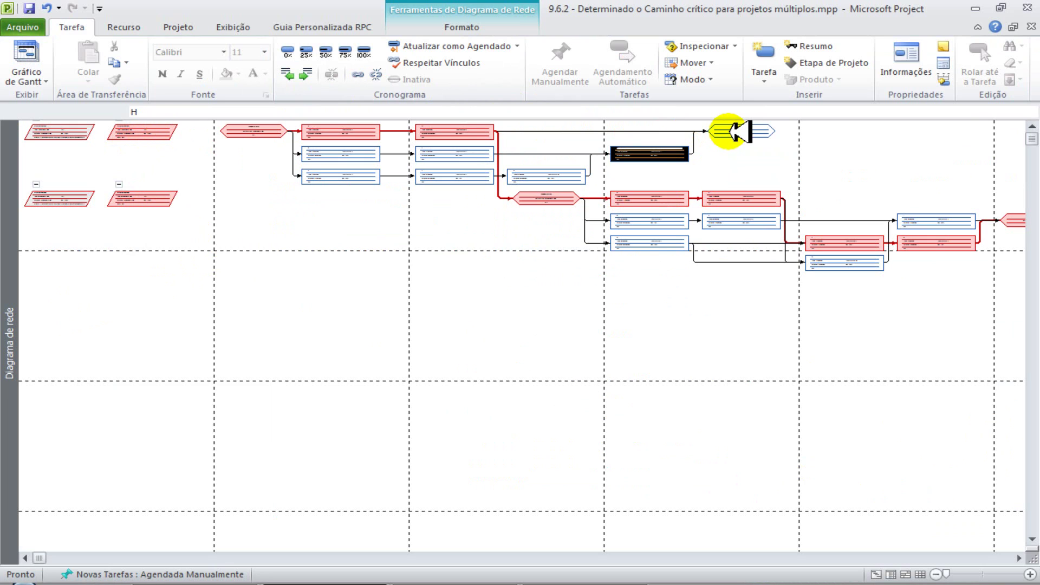
mouse_move(734, 131)
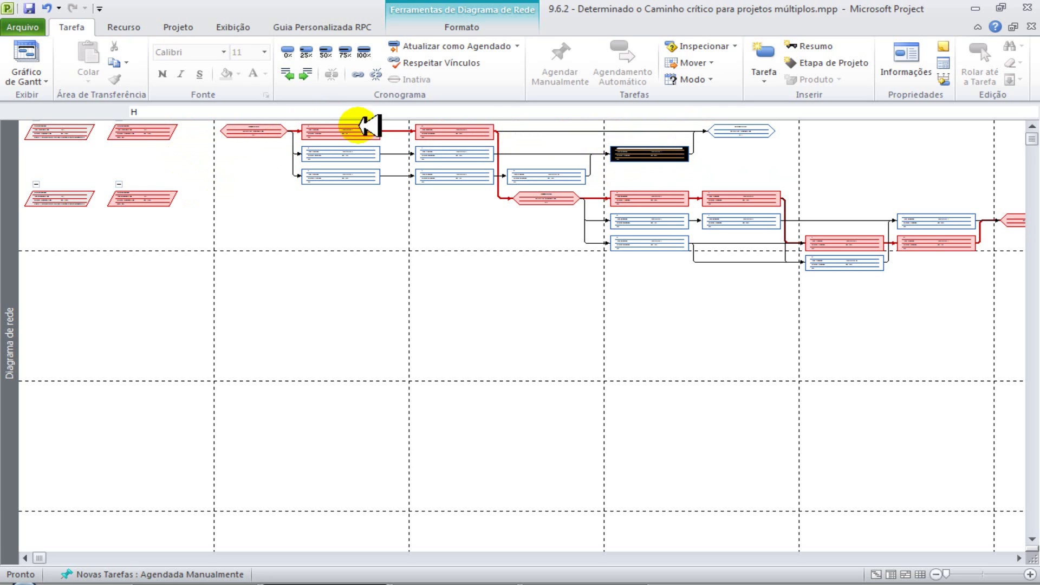
mouse_move(937, 248)
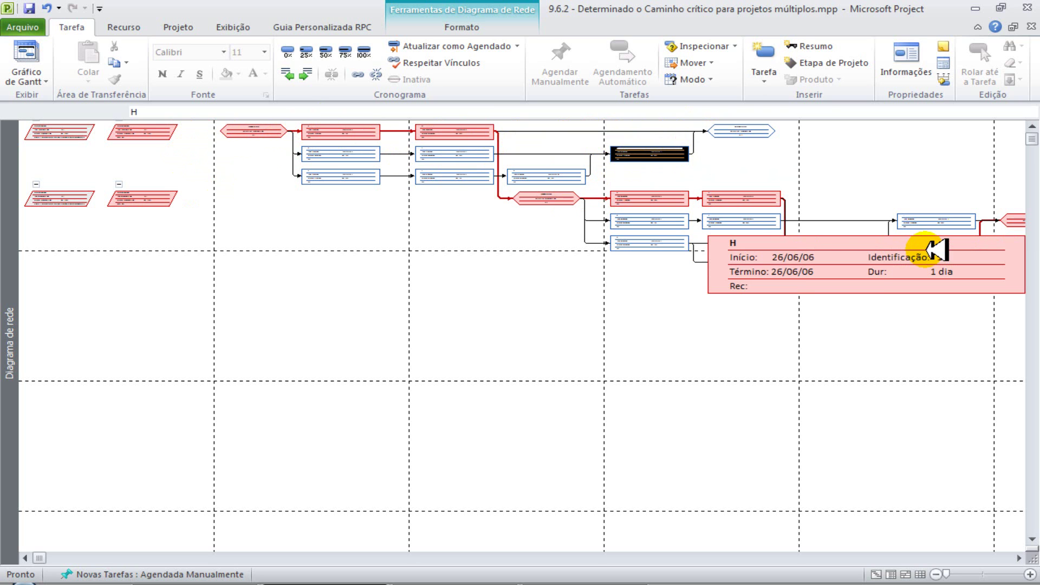
- Review the "Projetos inseridos são calculados como tarefas de resumo" setting in the project's calculation options, then return to the network diagram
left_click(26, 26)
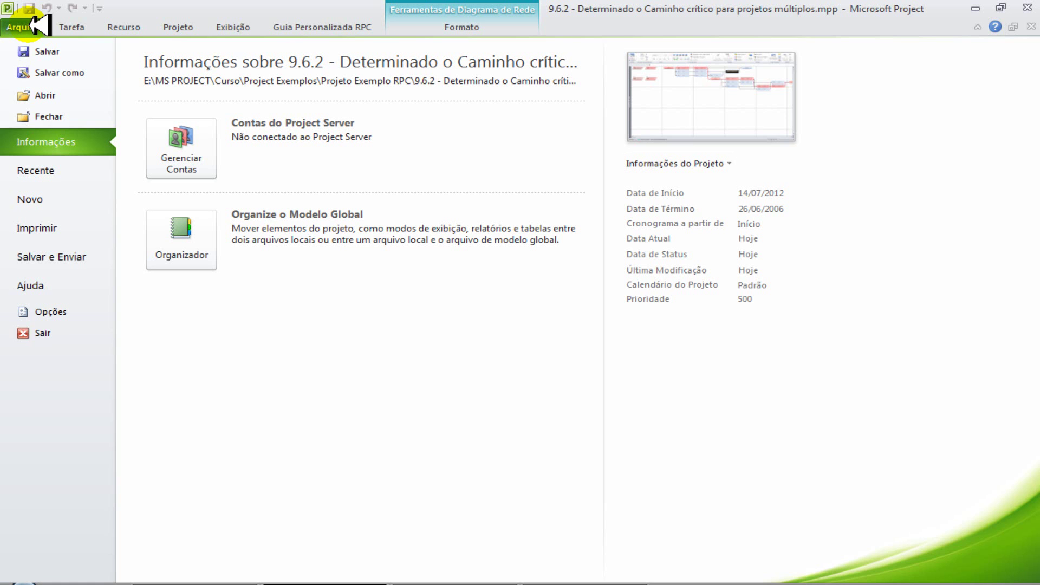
left_click(82, 312)
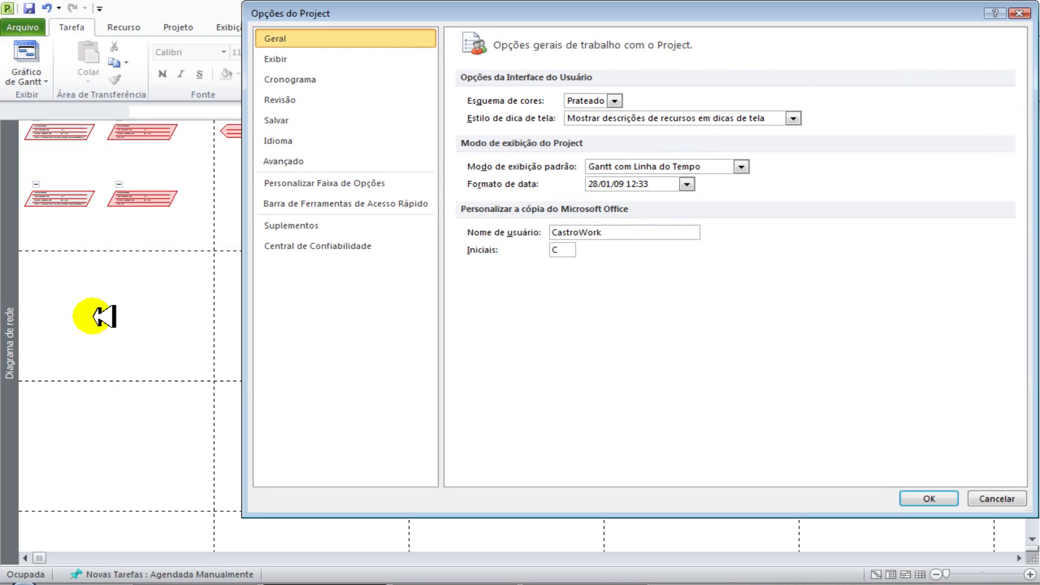
left_click(325, 80)
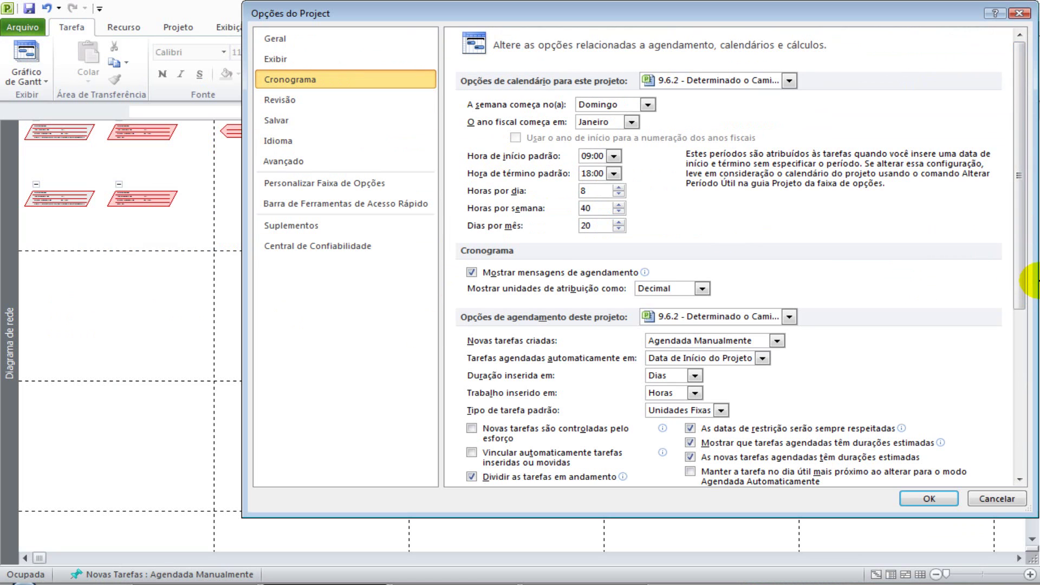
left_click_drag(1022, 268, 999, 496)
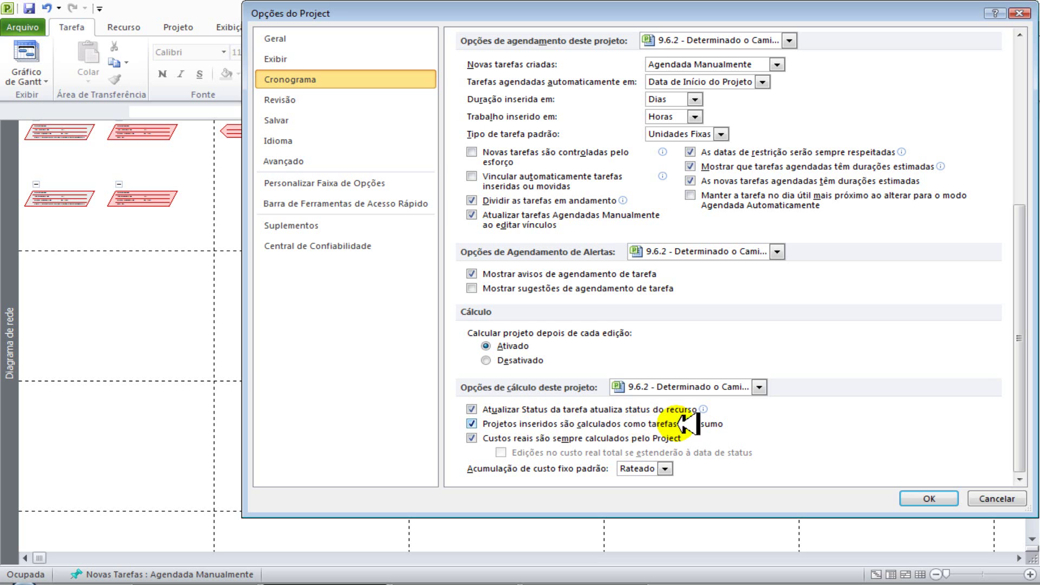
left_click(925, 498)
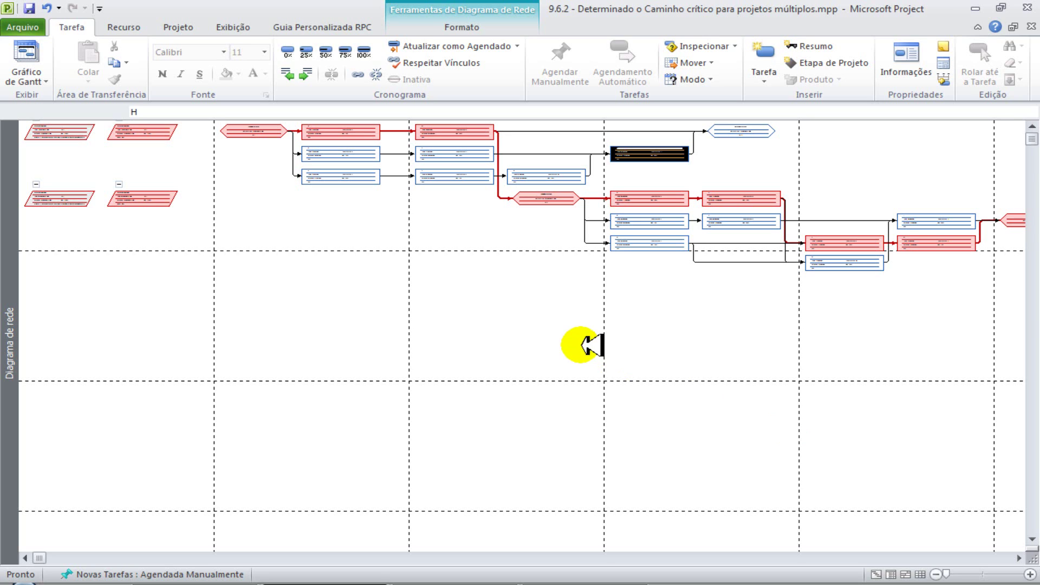
left_click(594, 584)
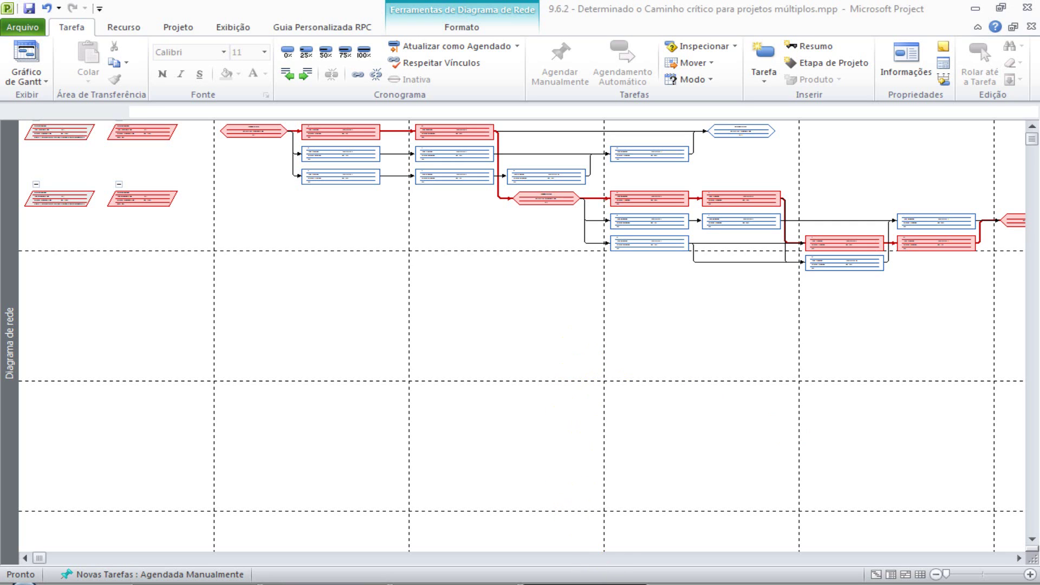